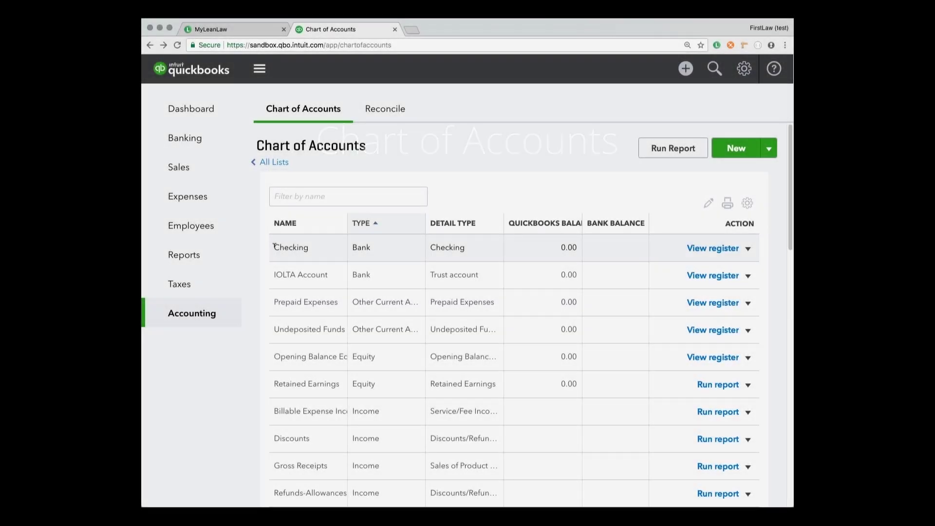
Step: Point out the Checking bank account and the IOLTA account's trust detail type
left_click_drag(274, 246, 367, 246)
left_click(378, 246)
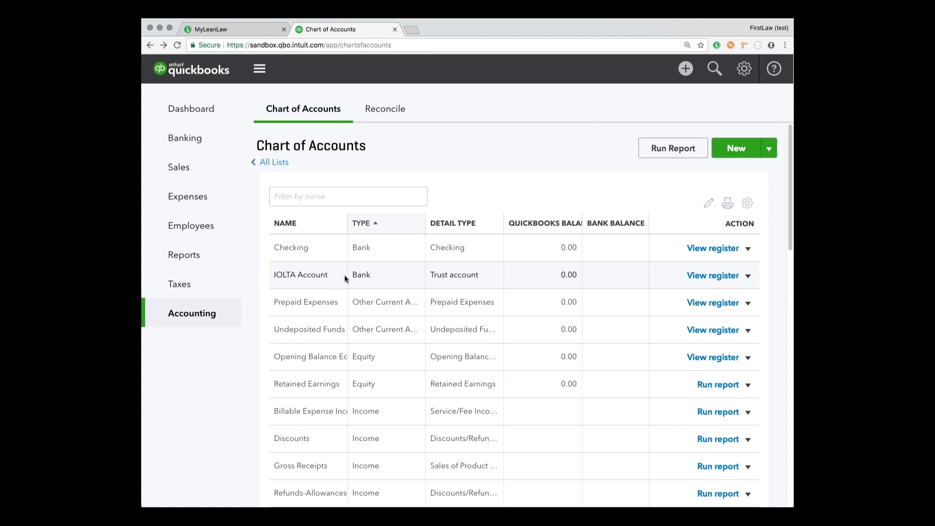
left_click_drag(430, 272, 471, 271)
Step: Create 'Funds Held in Trust' as an Other Current Liabilities account with Trust Accounts - Liabilities detail
left_click(733, 148)
left_click(348, 149)
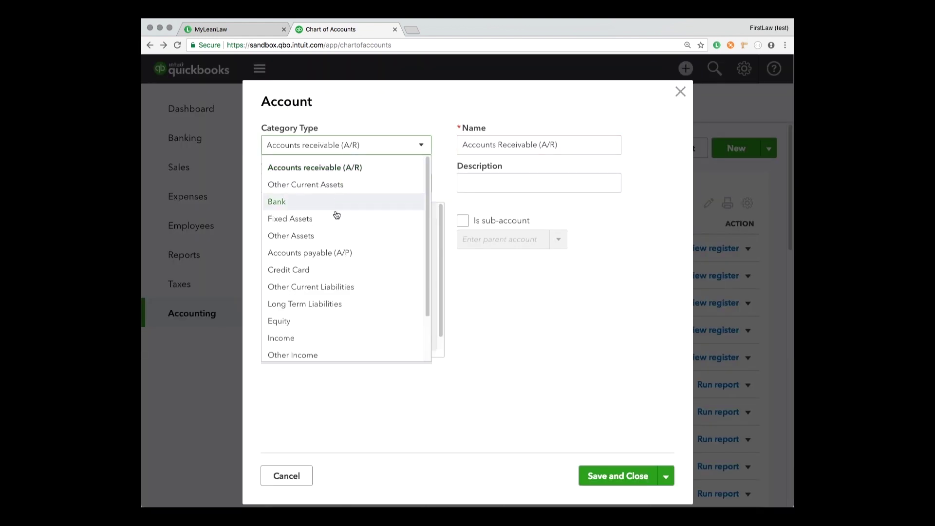
left_click(328, 288)
left_click(323, 186)
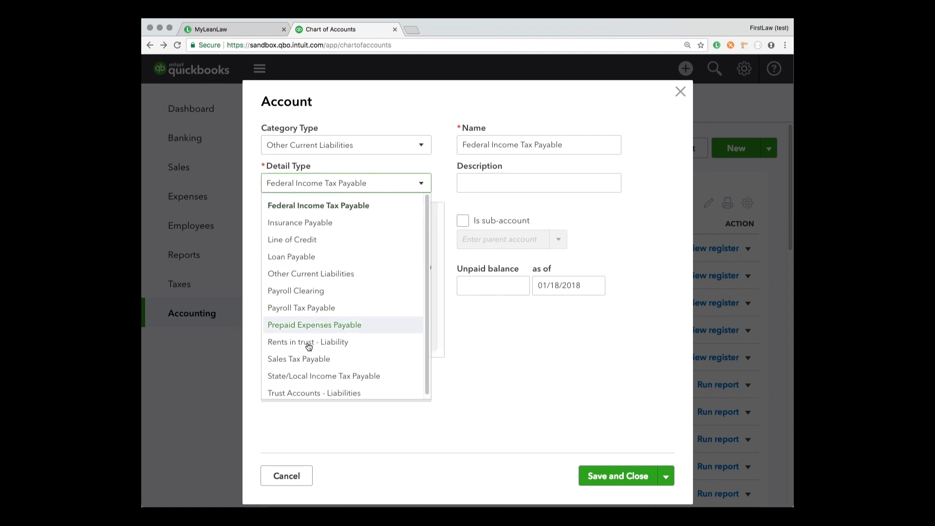
left_click(310, 394)
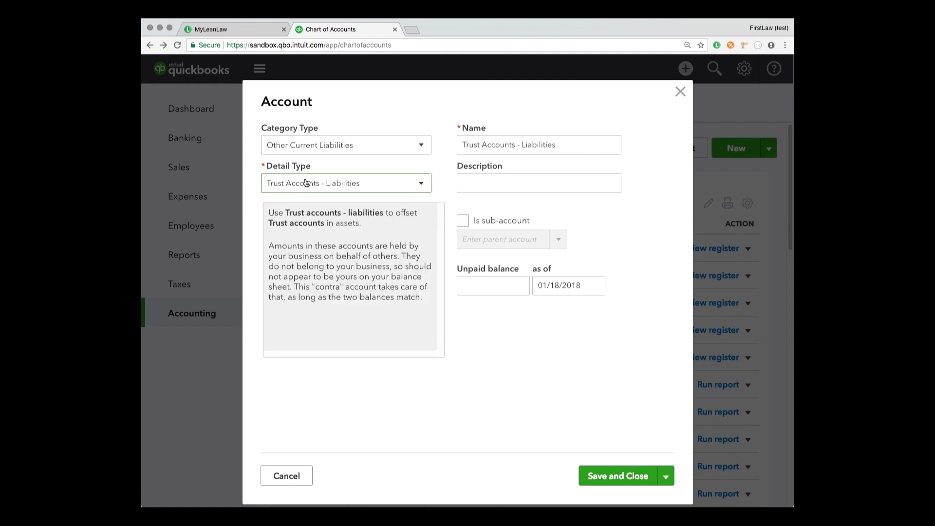
key("Tab")
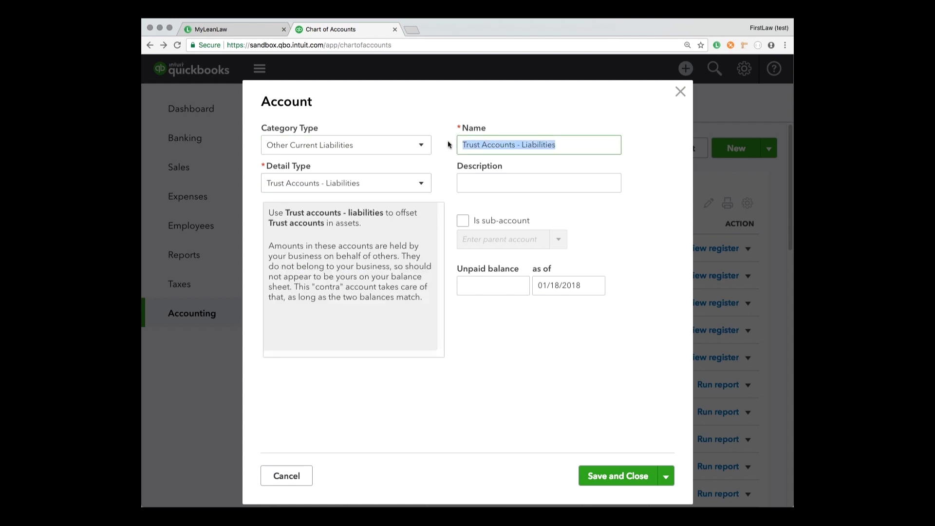
type("Funds Held in Trust")
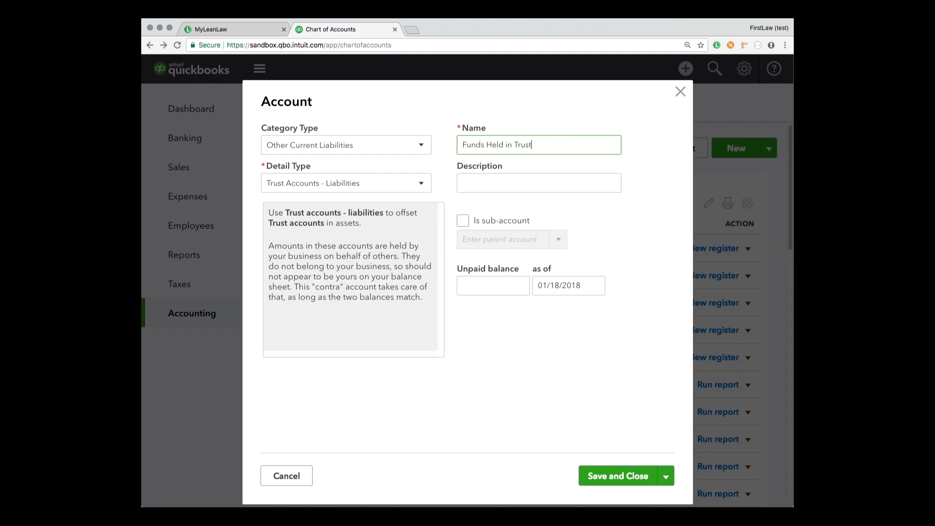
left_click(604, 477)
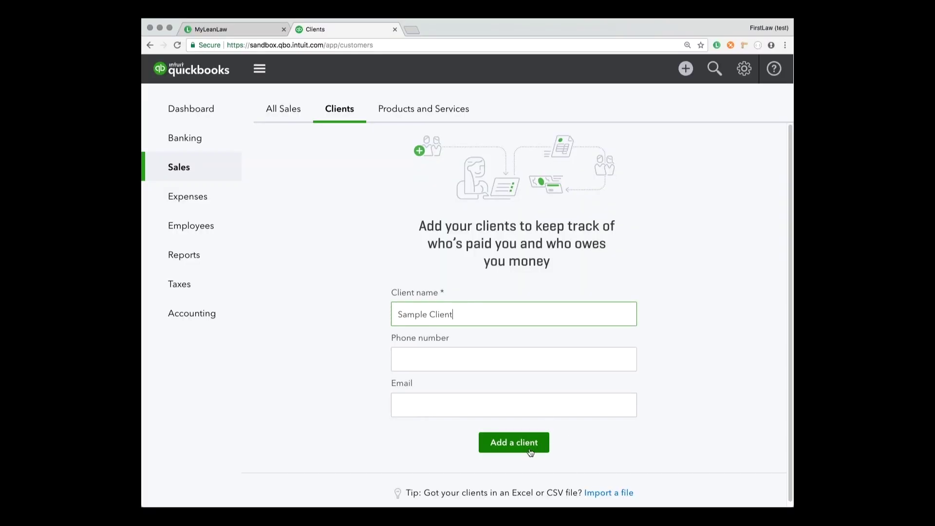
Step: Save the Sample Client record and go back to the Chart of Accounts
left_click(544, 441)
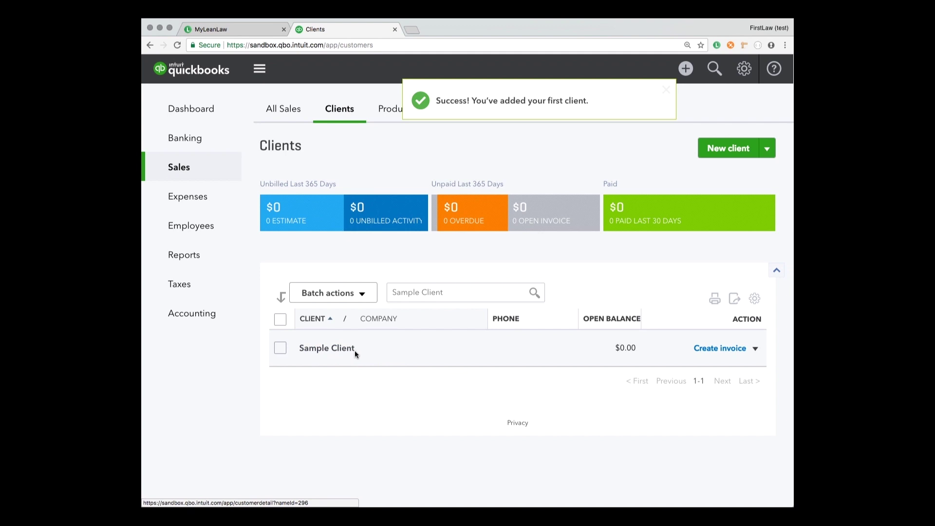
left_click(687, 70)
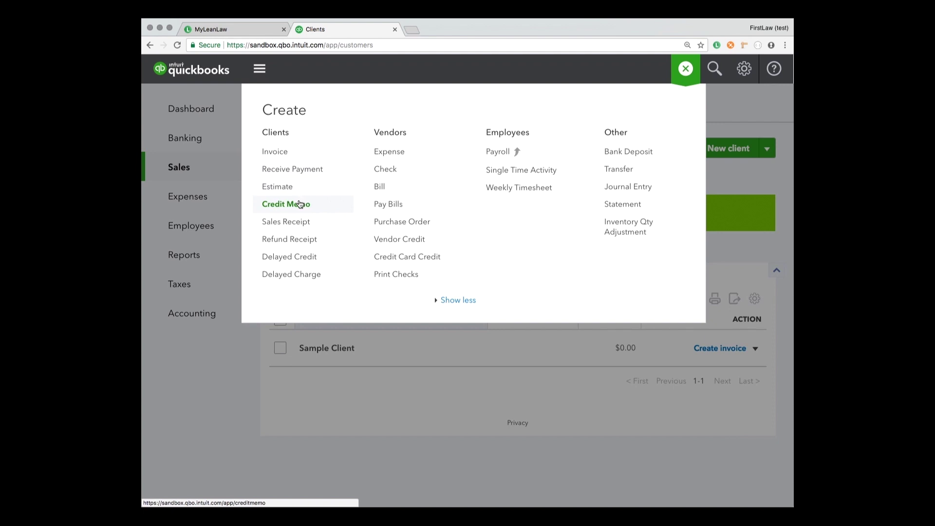
left_click(730, 100)
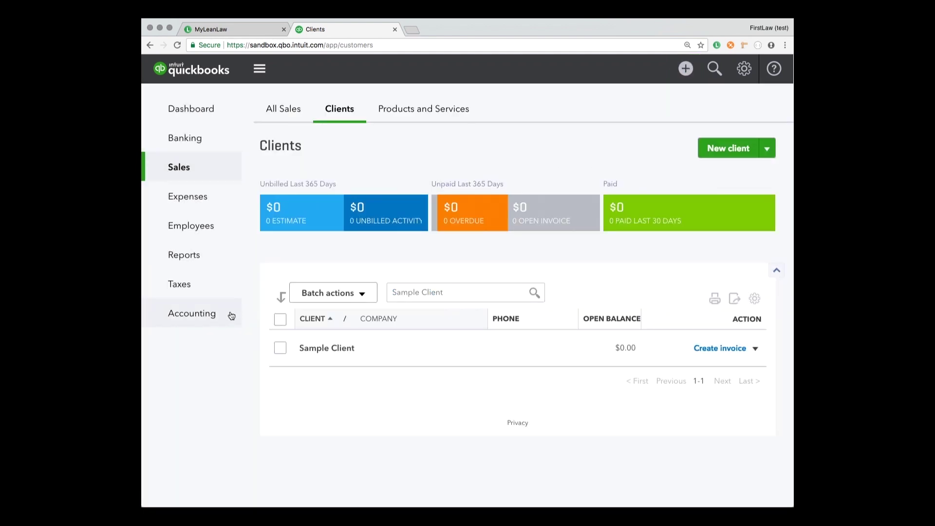
left_click(201, 321)
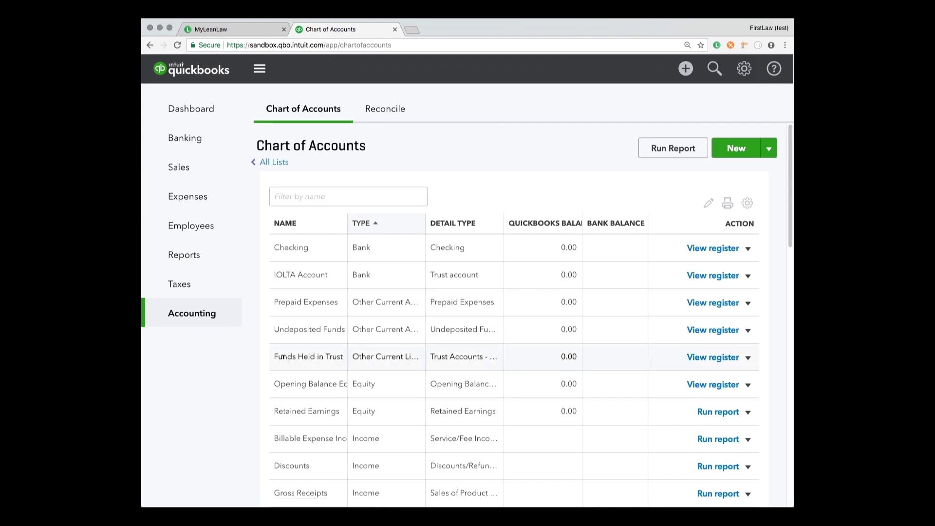
Step: Create 'Sample Client' as a Trust Accounts - Liabilities sub-account under Funds Held in Trust
left_click(359, 146)
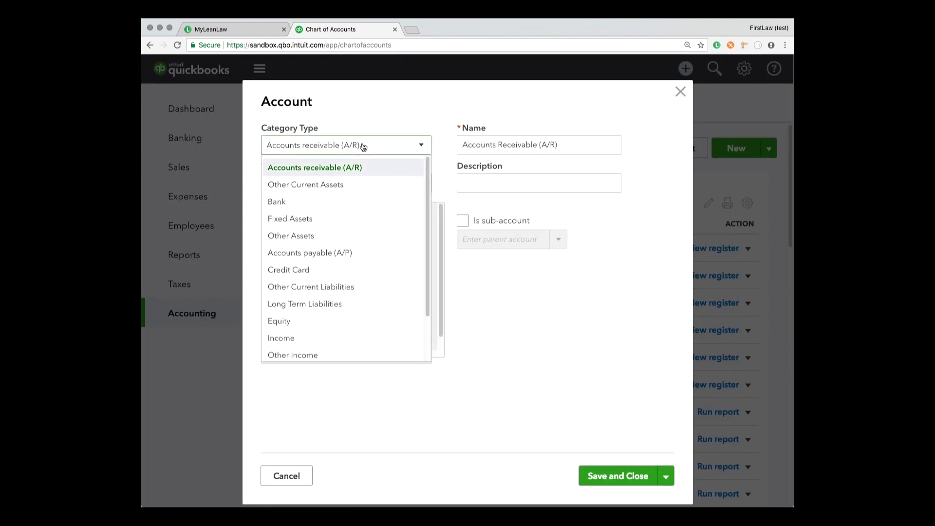
left_click(344, 290)
left_click(325, 186)
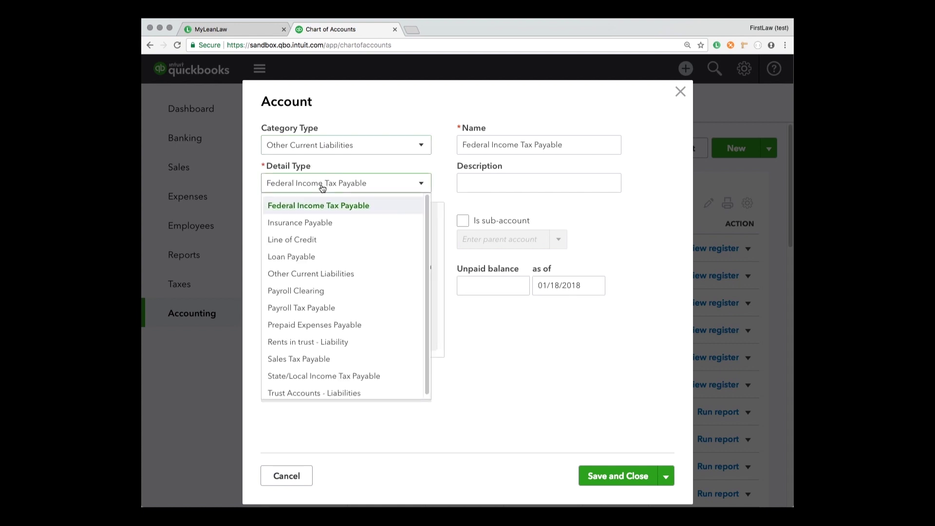
left_click(315, 392)
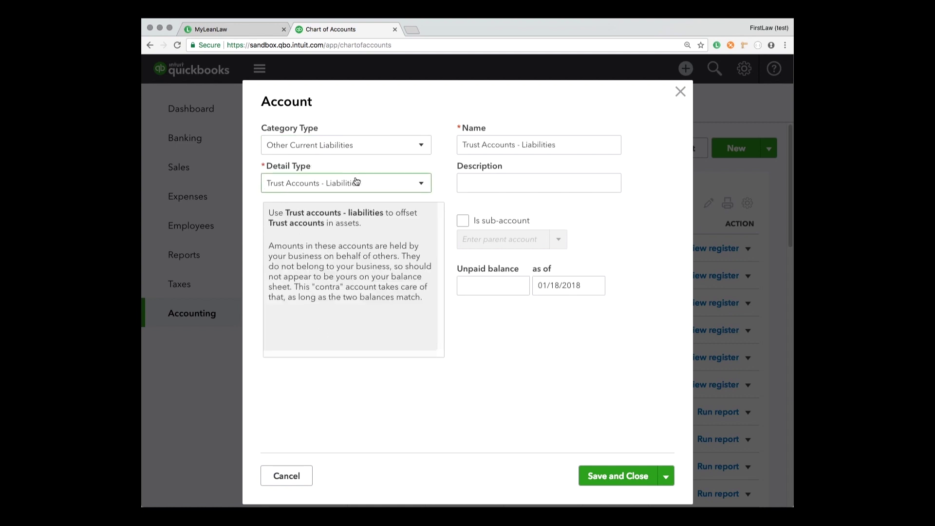
left_click_drag(560, 144, 457, 147)
type("S")
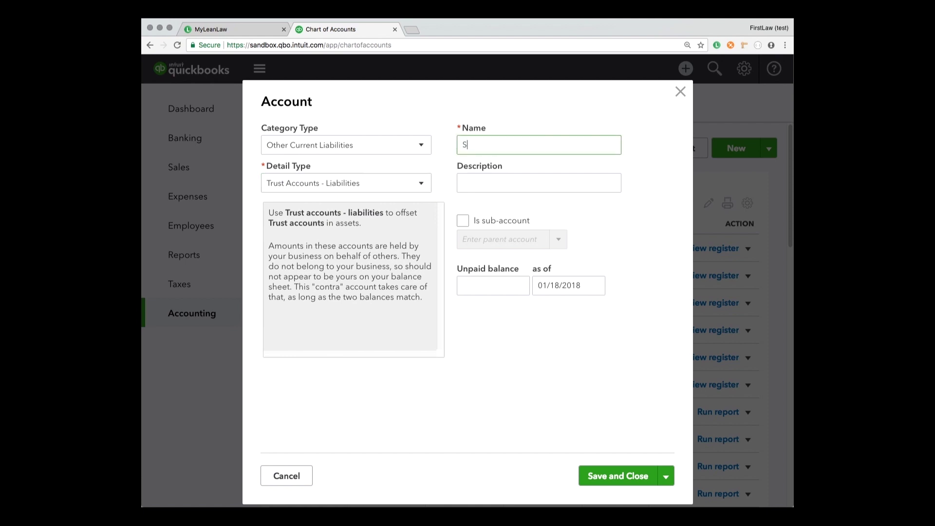
type("ample Client")
left_click(501, 221)
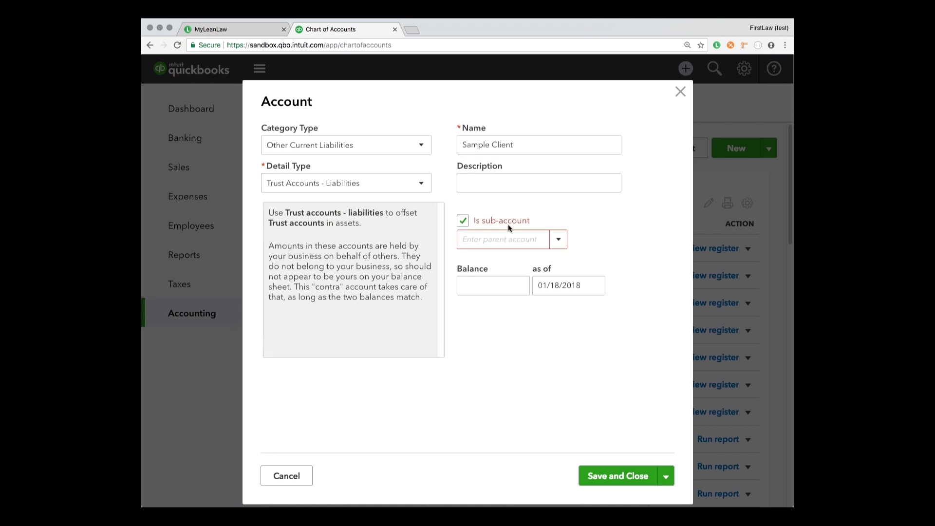
left_click(559, 239)
left_click(558, 239)
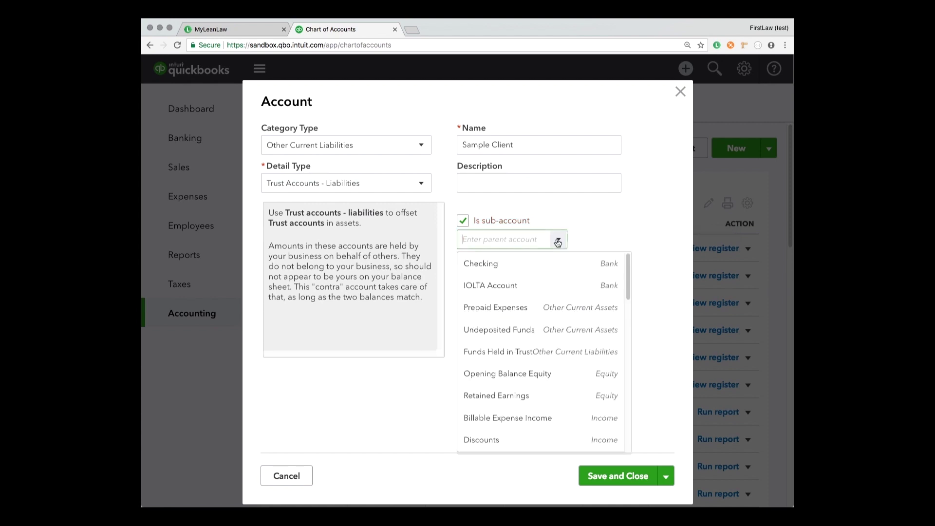
left_click(509, 352)
left_click(632, 475)
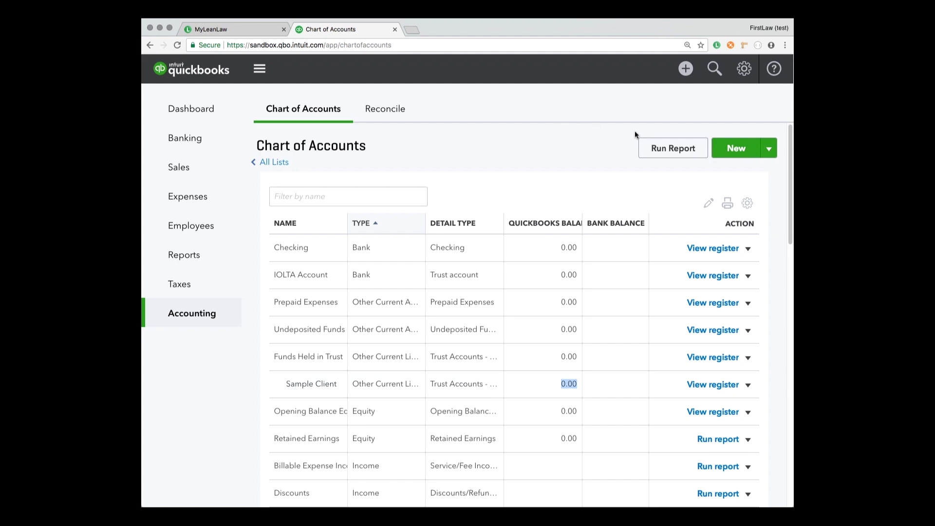
Step: Start a new bank deposit into the IOLTA Account
left_click(685, 70)
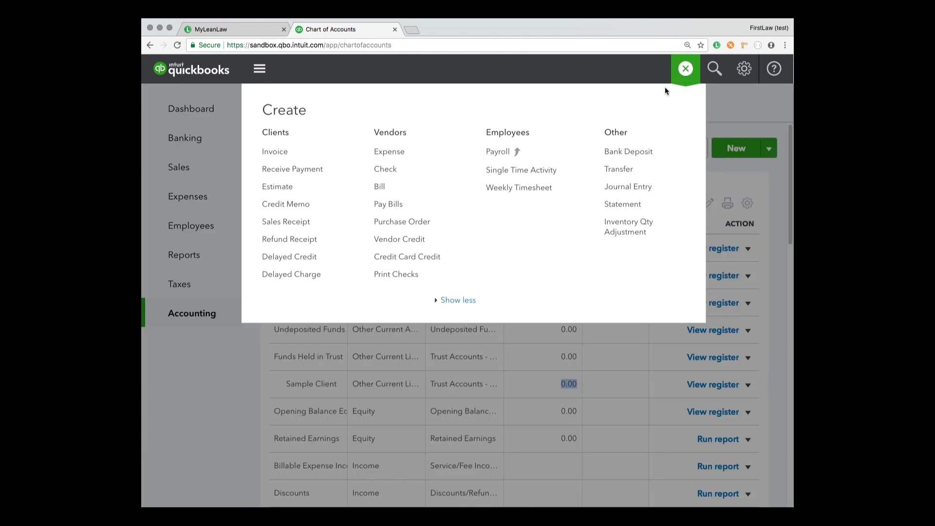
left_click(632, 153)
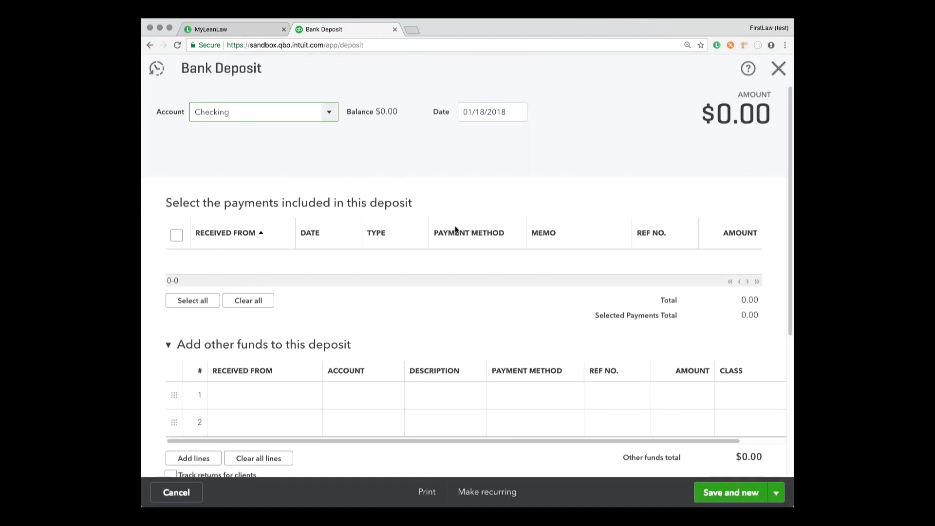
left_click(329, 112)
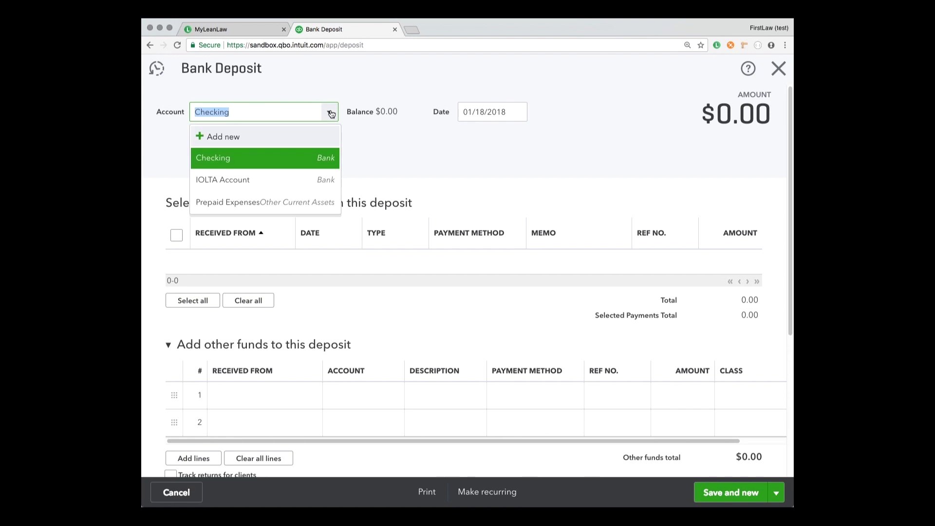
left_click(218, 180)
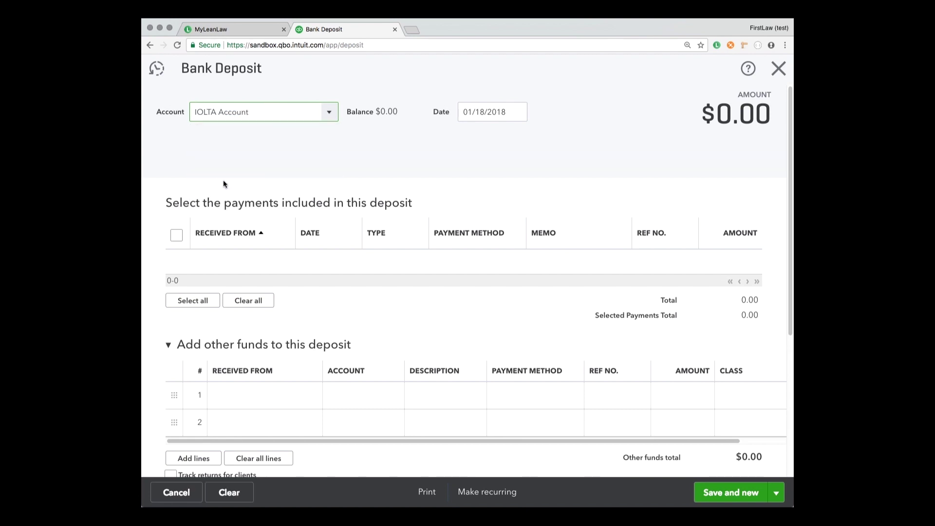
scroll(312, 234, "down", 3)
Step: Add a deposit line: from Sample Client to its trust account, 'Received retainer', Check, 5000
left_click(299, 291)
type("sample")
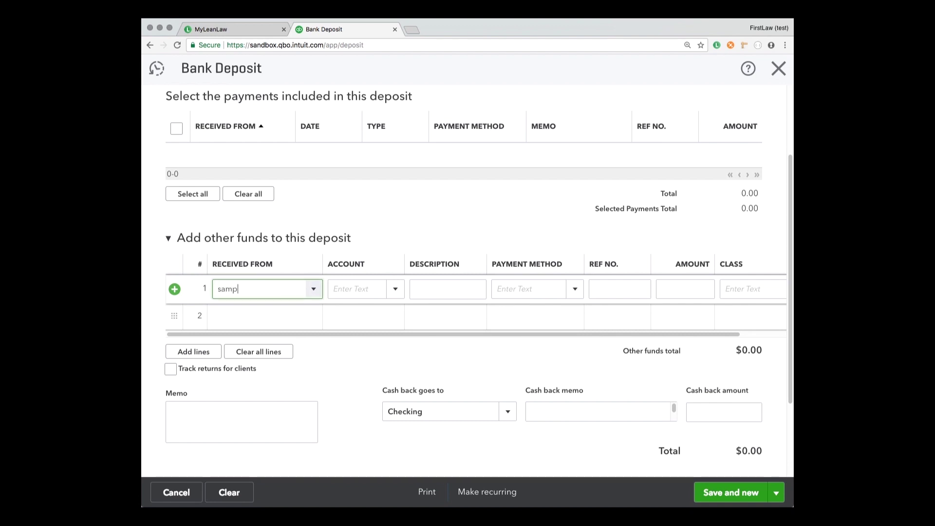
left_click(246, 335)
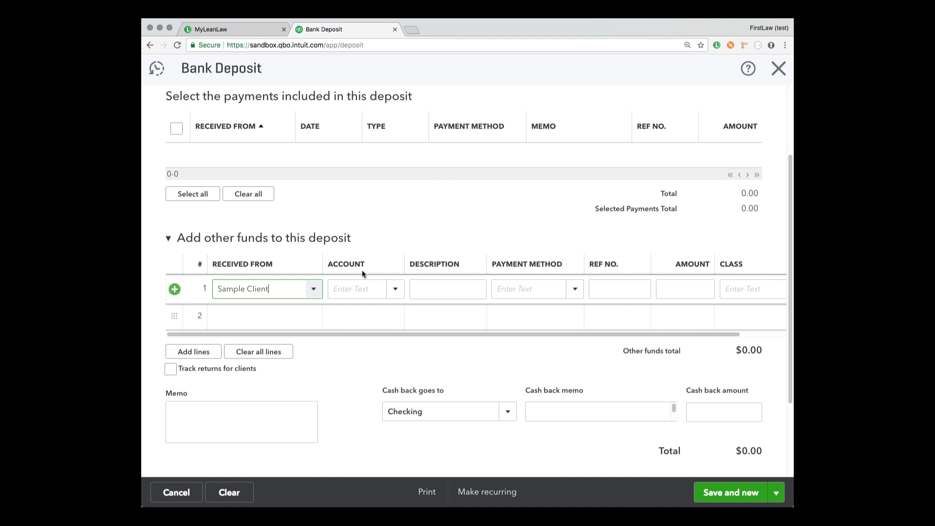
left_click(395, 289)
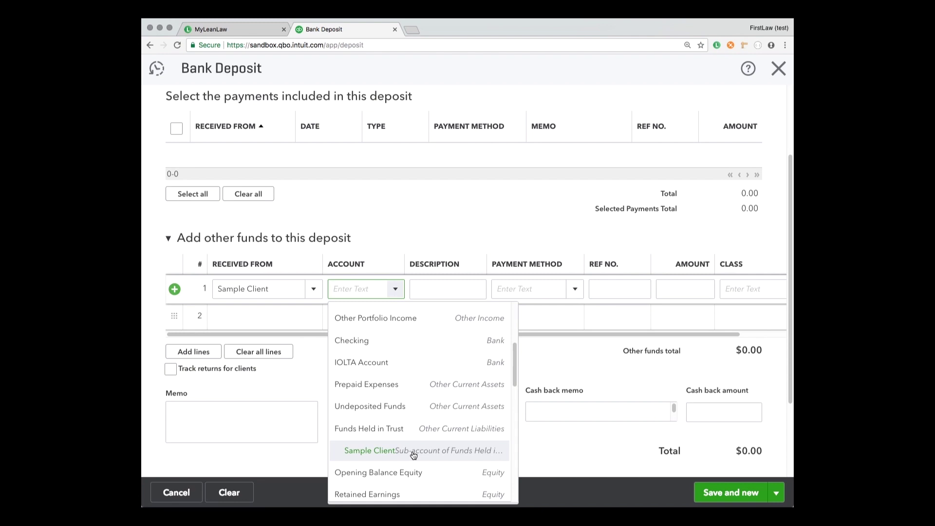
left_click(413, 451)
left_click(422, 288)
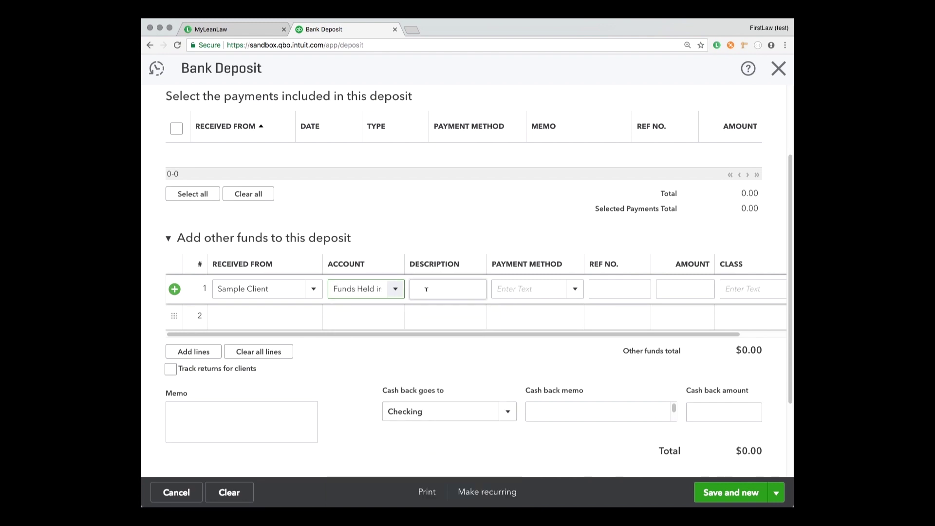
type("Received retainre")
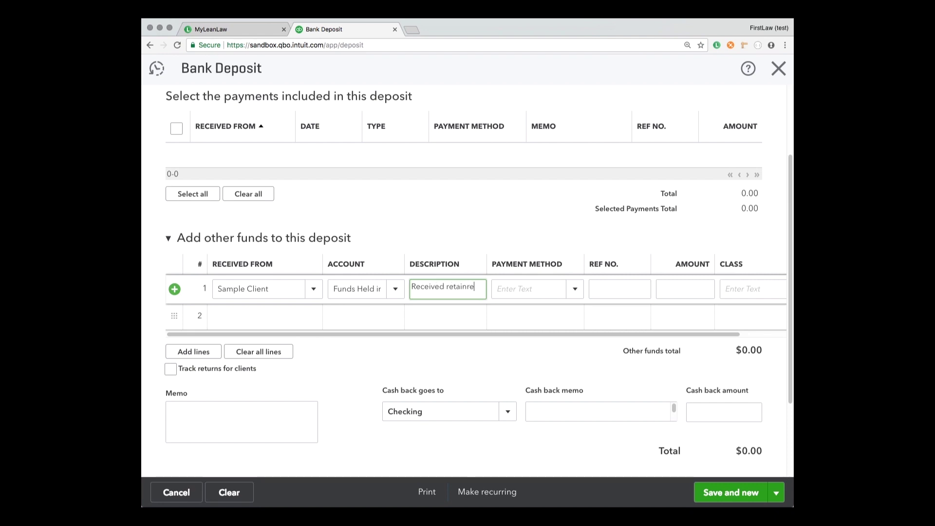
key("BackSpace")
key("BackSpace")
type("er")
key("Tab")
left_click(575, 289)
left_click(509, 353)
left_click(691, 289)
type("5000")
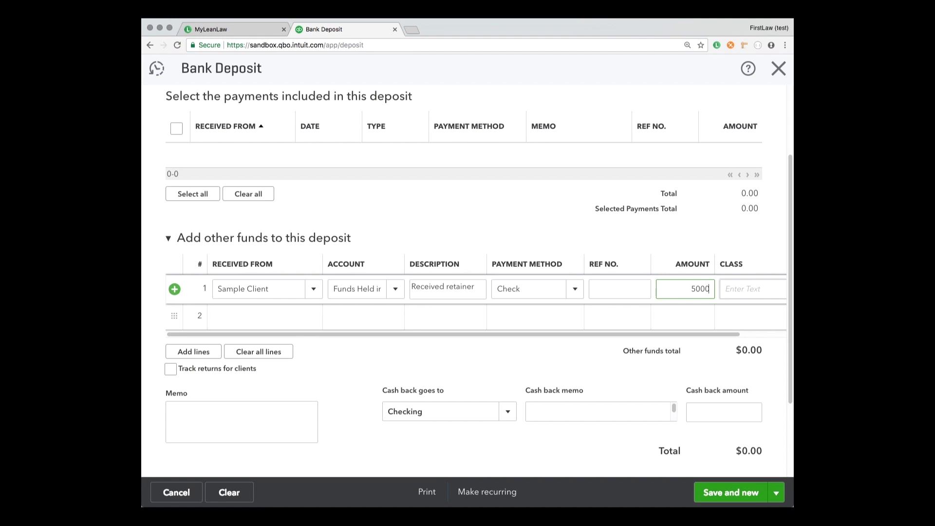
Step: Save the deposit despite missing classes, close it, and note Sample Client's 5,000.00 balance
left_click(718, 494)
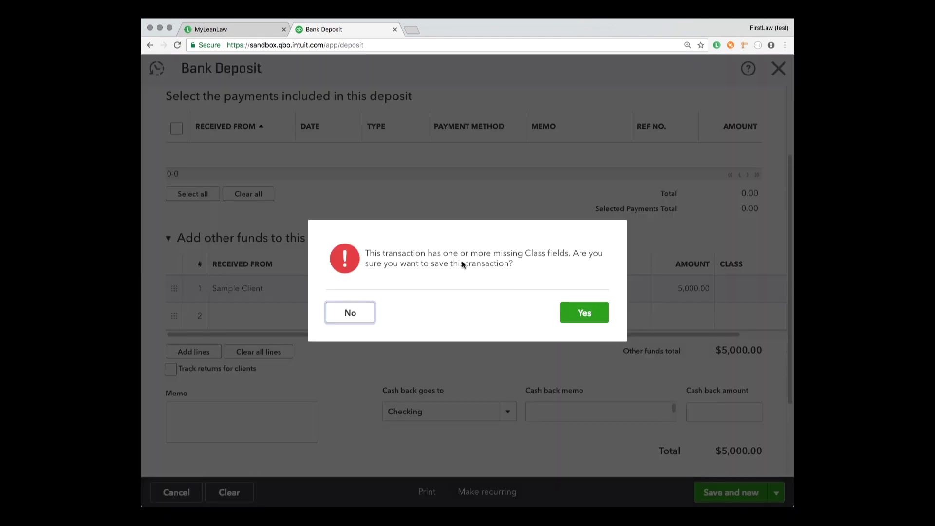
left_click(585, 315)
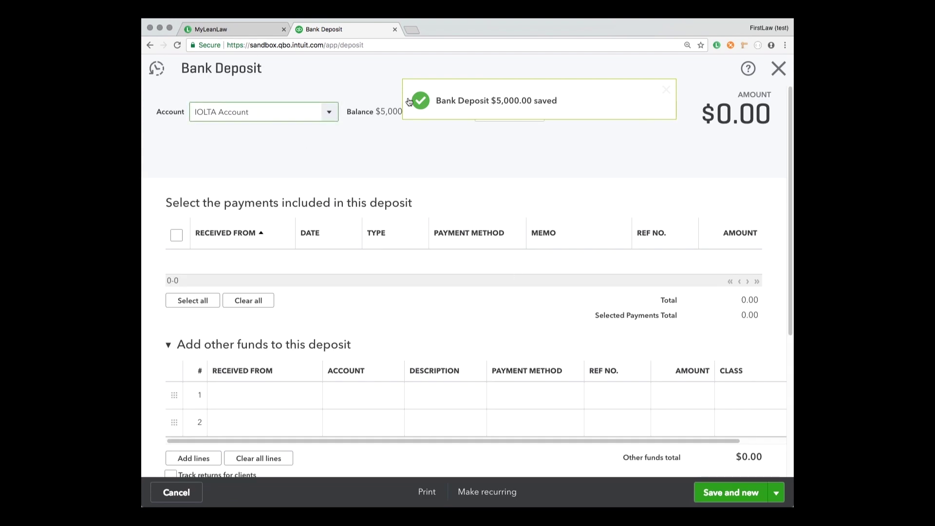
left_click(778, 68)
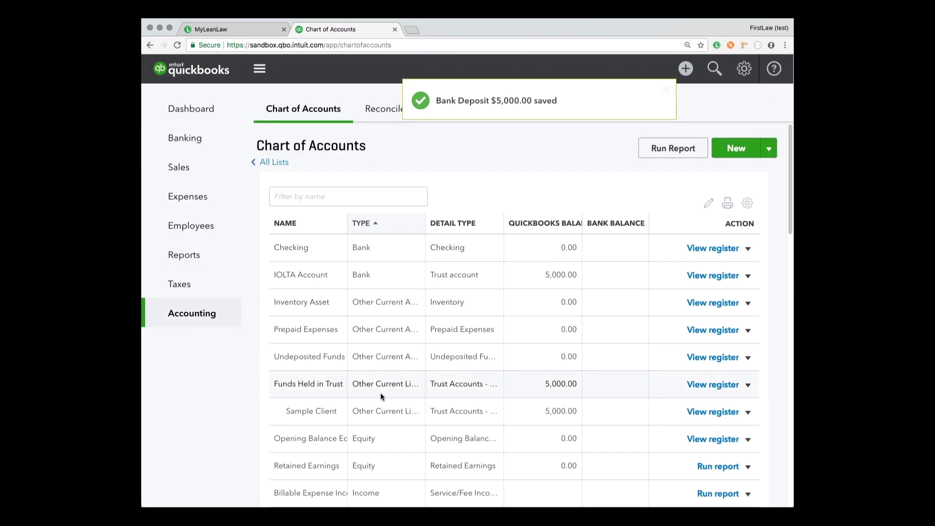
left_click_drag(542, 411, 588, 415)
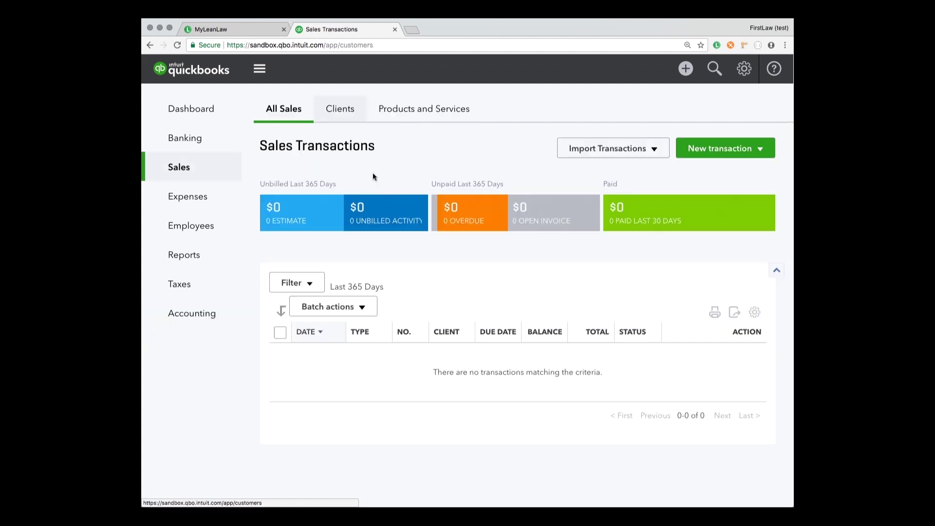
Step: From the Clients list, add a new client with company name 'Another Client'
left_click(339, 109)
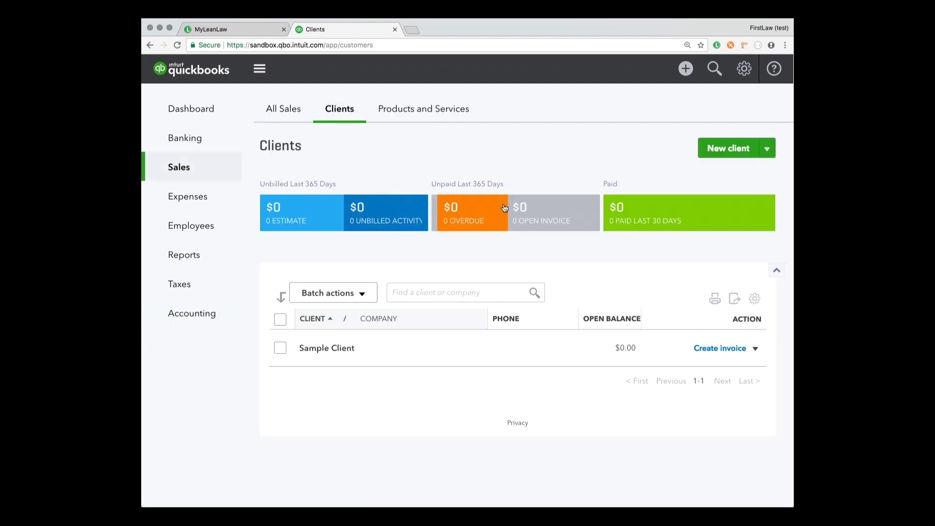
left_click(722, 158)
left_click(245, 197)
type("Another Client")
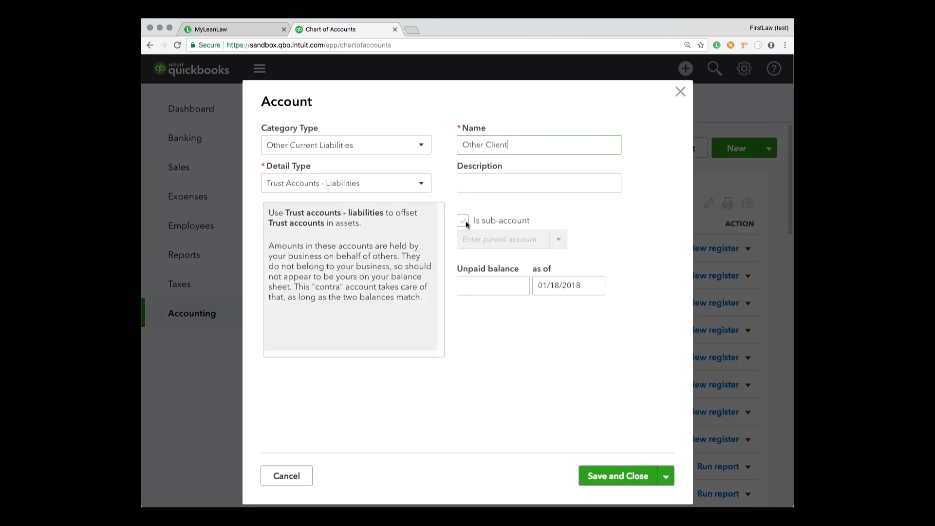
left_click(462, 220)
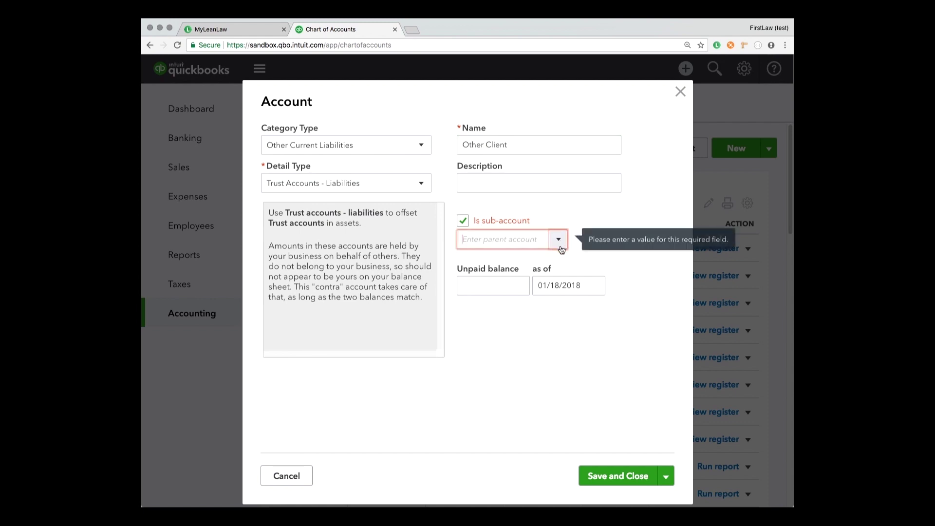
Step: Make Funds Held in Trust the parent and save the Other Client account
left_click(558, 239)
left_click(497, 373)
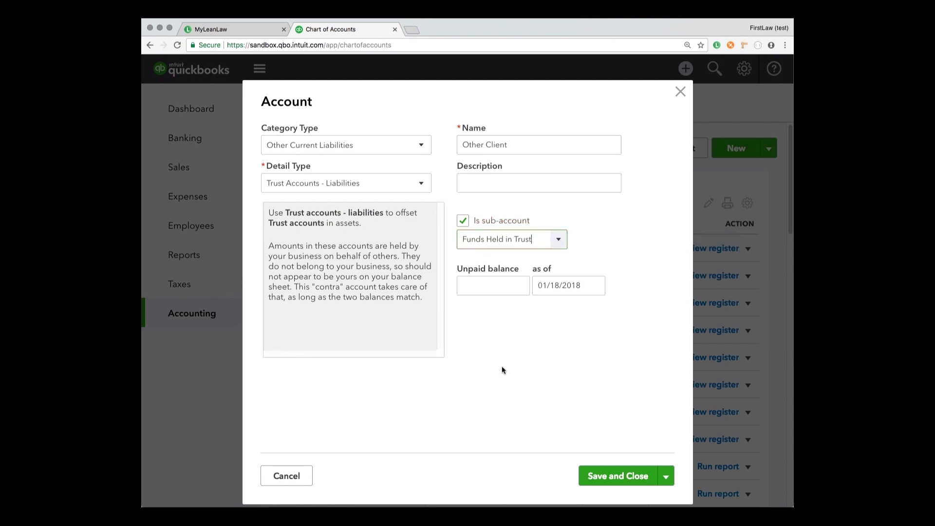
left_click(612, 471)
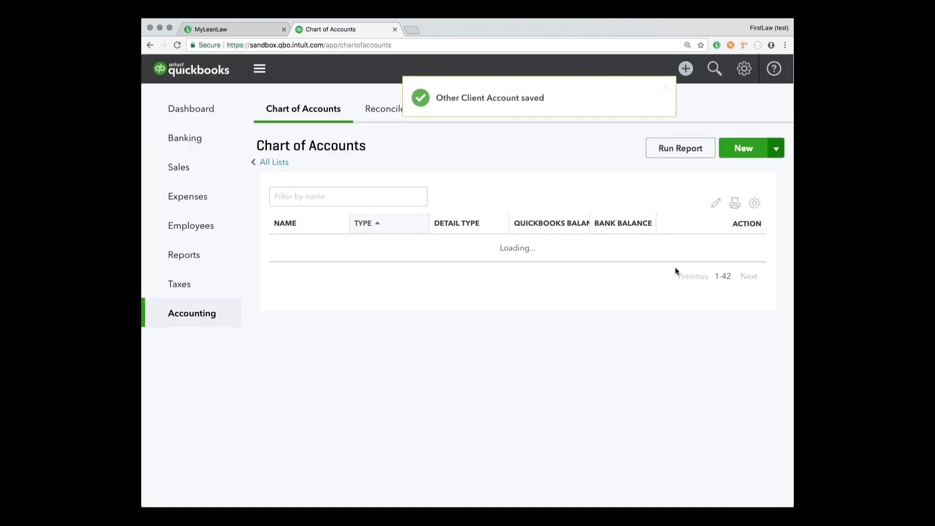
left_click(685, 68)
Step: Fill a bank deposit line: from Another Client to Other Client, 'Retainer', Cash, 2000
left_click(631, 153)
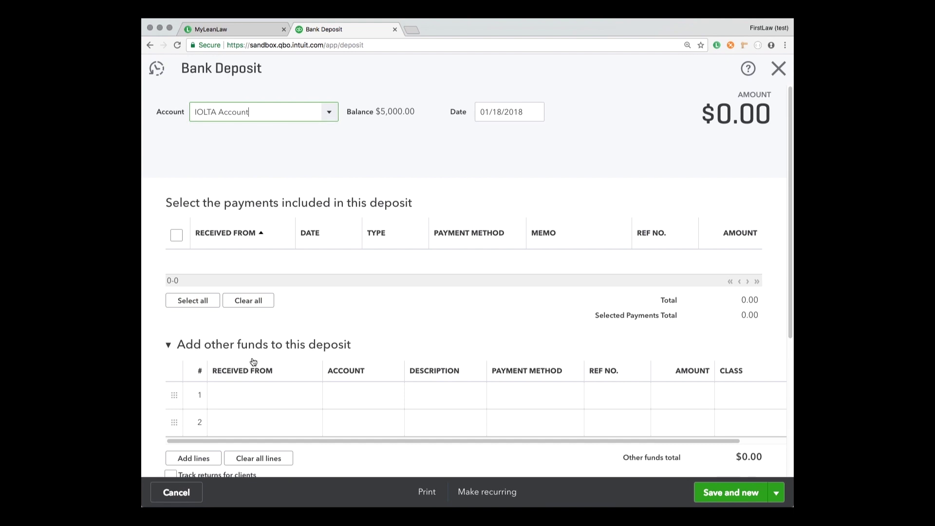
left_click(309, 398)
left_click(313, 396)
left_click(253, 438)
left_click(385, 396)
scroll(369, 302, "down", 5)
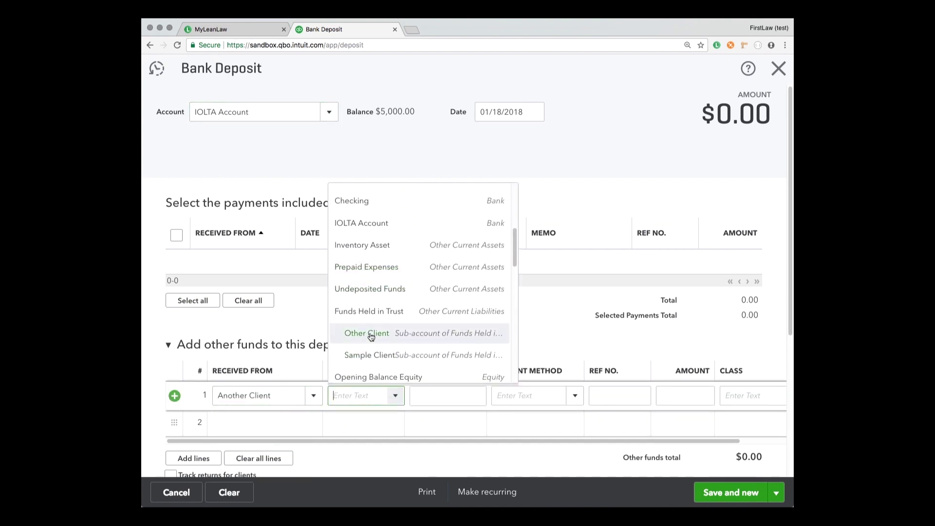
left_click(366, 334)
left_click(456, 395)
type("Retainer")
key("Tab")
type("Cash")
left_click(665, 394)
type("2000")
Step: Save the deposit despite missing classes, close it, and note the IOLTA Account's 7,000.00 balance
left_click(730, 489)
left_click(587, 307)
left_click(777, 69)
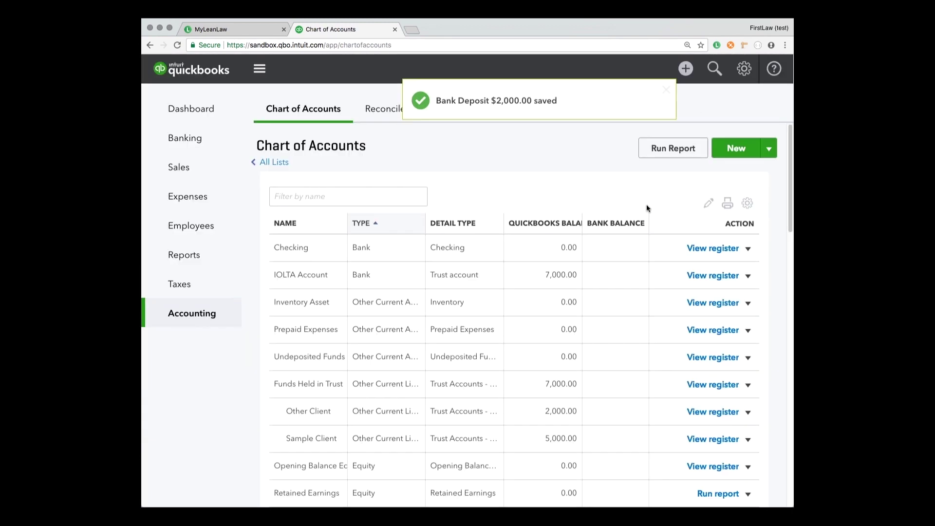
left_click_drag(544, 275, 572, 277)
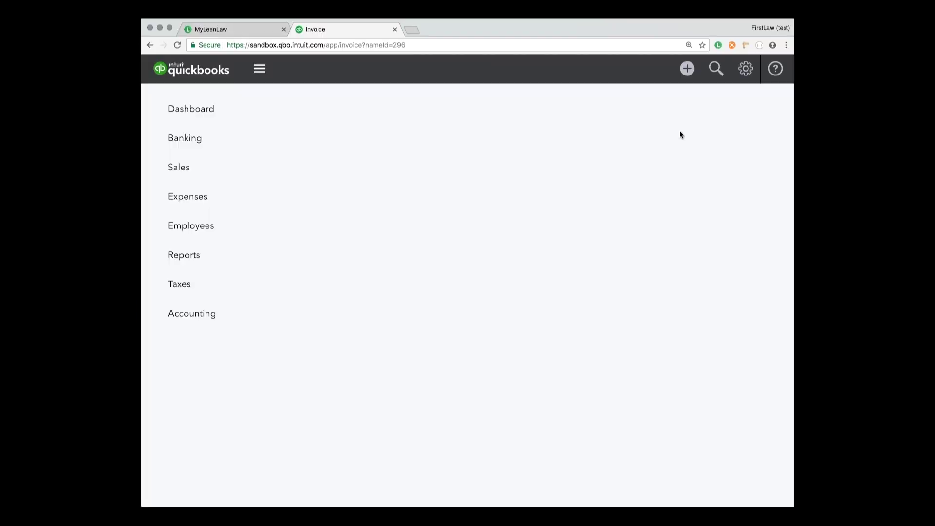
Step: Fill invoice line 1 with service date 01/16/2018, Services, description 'work', amount 2000
key("super+0")
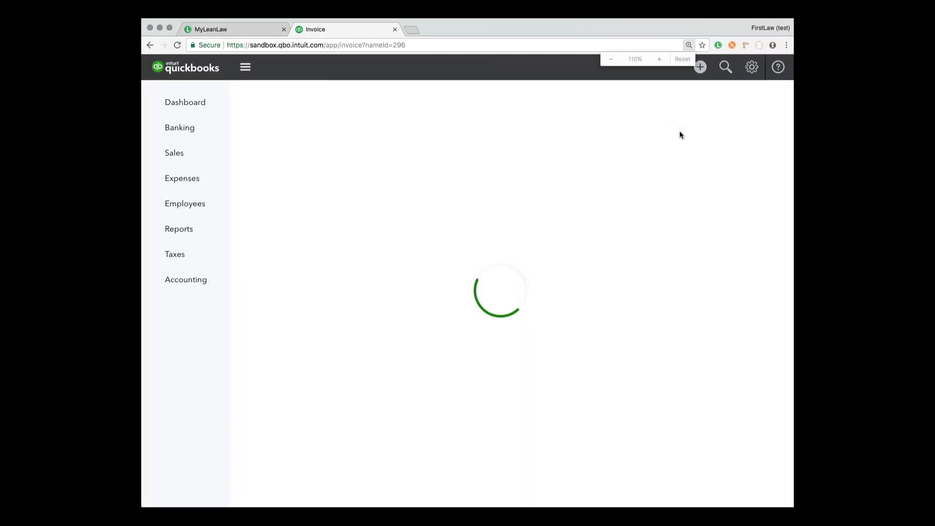
left_click(561, 336)
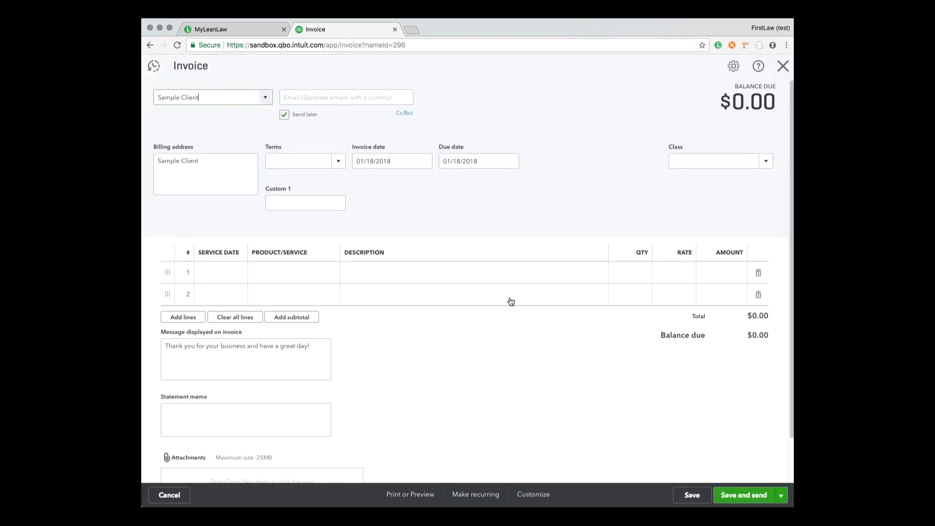
left_click(324, 272)
left_click(239, 273)
left_click(243, 357)
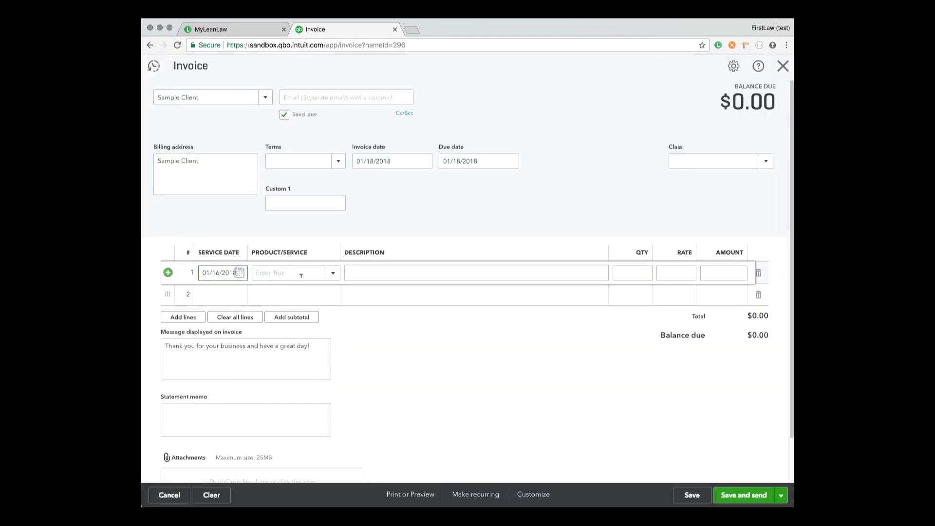
left_click(333, 273)
left_click(286, 326)
left_click(382, 274)
type("work")
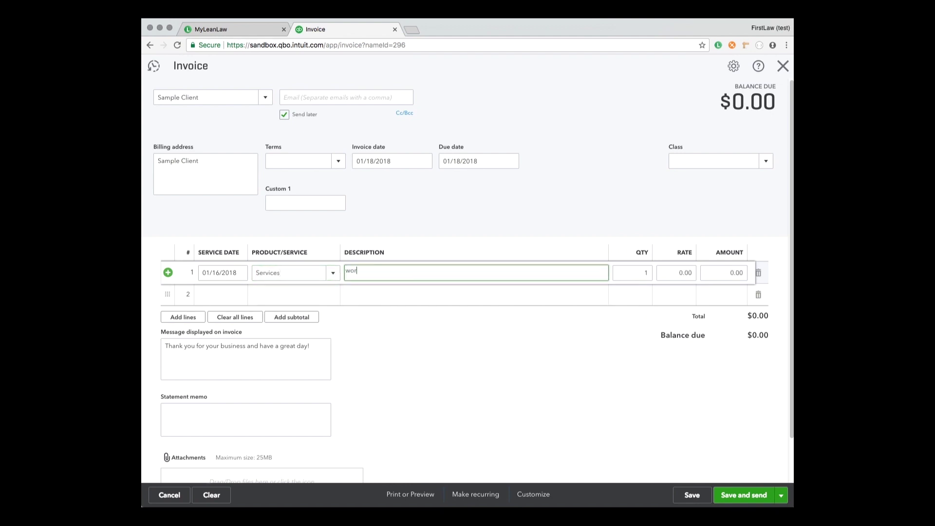
left_click(725, 272)
type("2000")
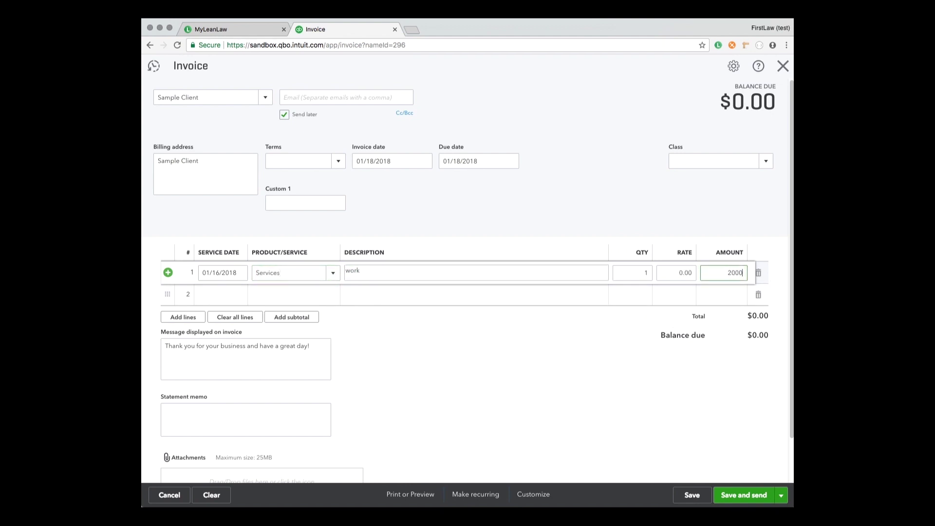
left_click(549, 367)
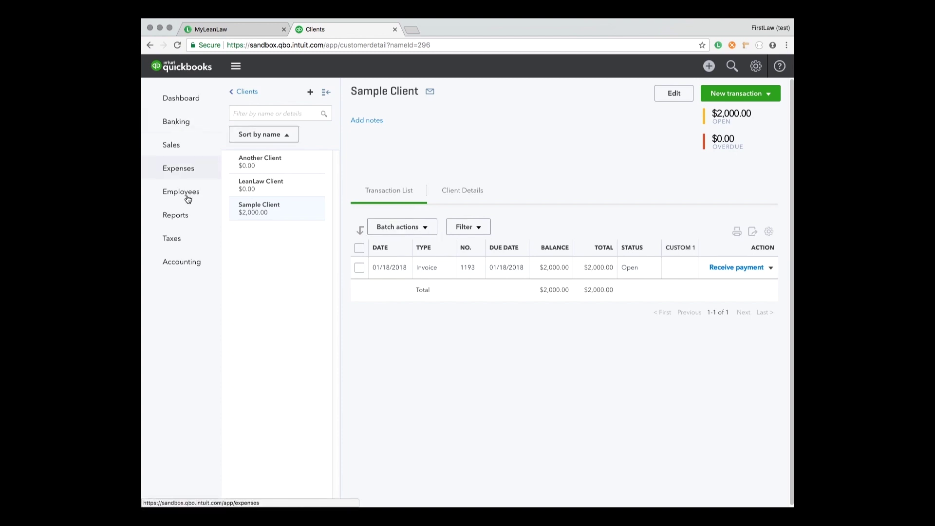
Step: Go through Clients to Sample Client and reopen invoice 1193
left_click(188, 264)
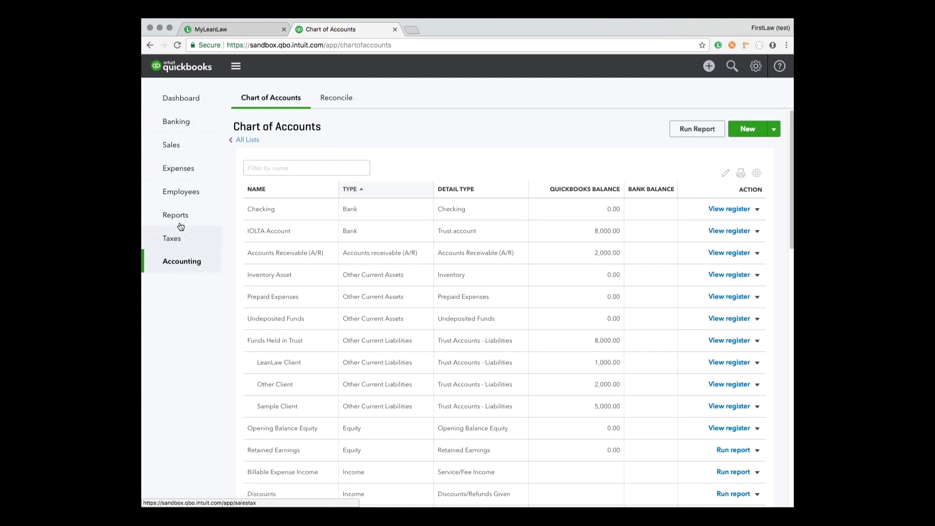
left_click(176, 153)
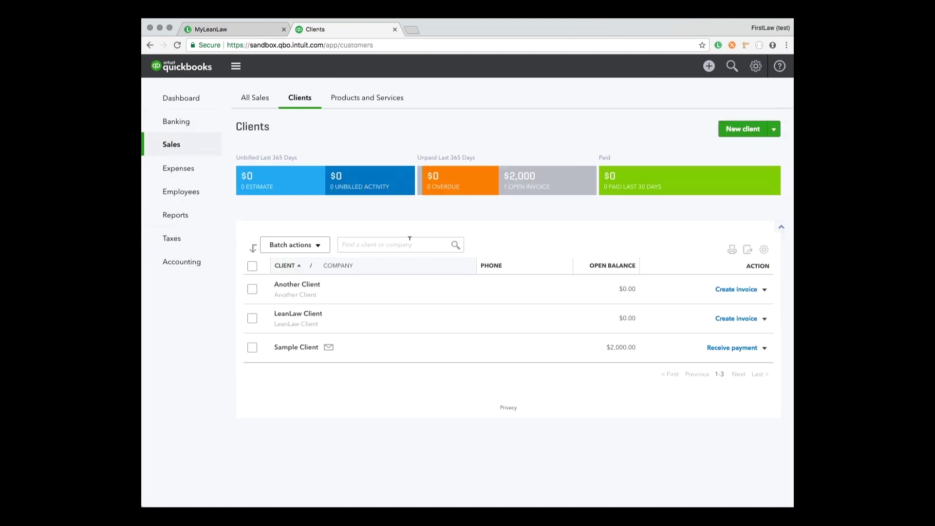
left_click(303, 351)
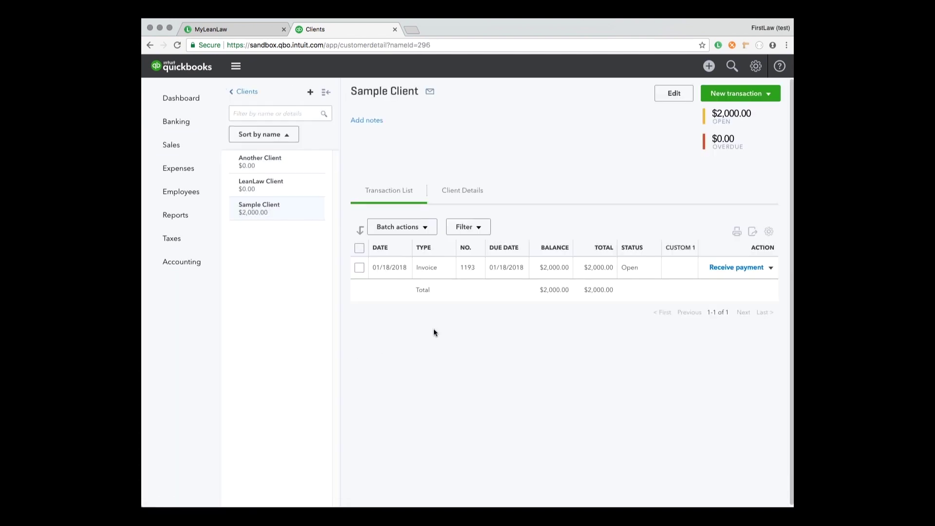
left_click(527, 268)
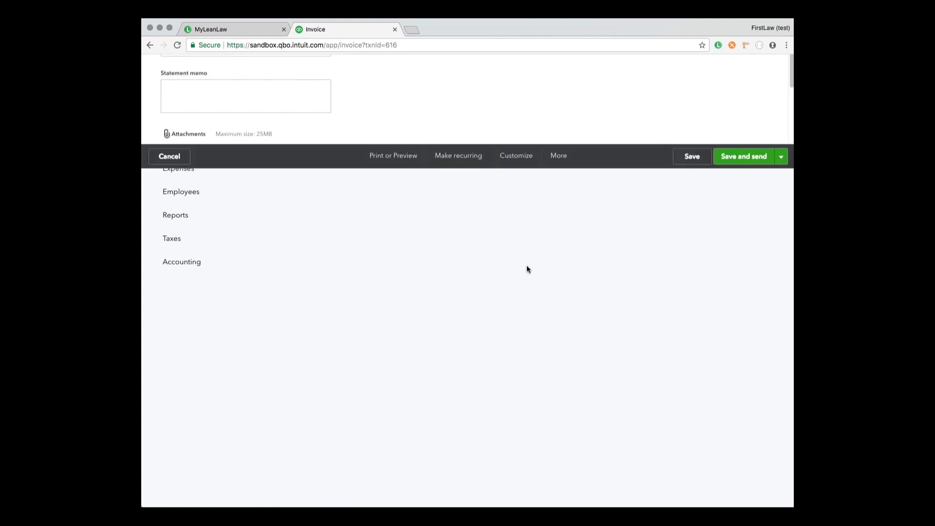
Step: Replace the invoice message with 'Current retainer balance: $5,000' and 'Balance after invoice: $3,000'
left_click_drag(316, 361, 156, 358)
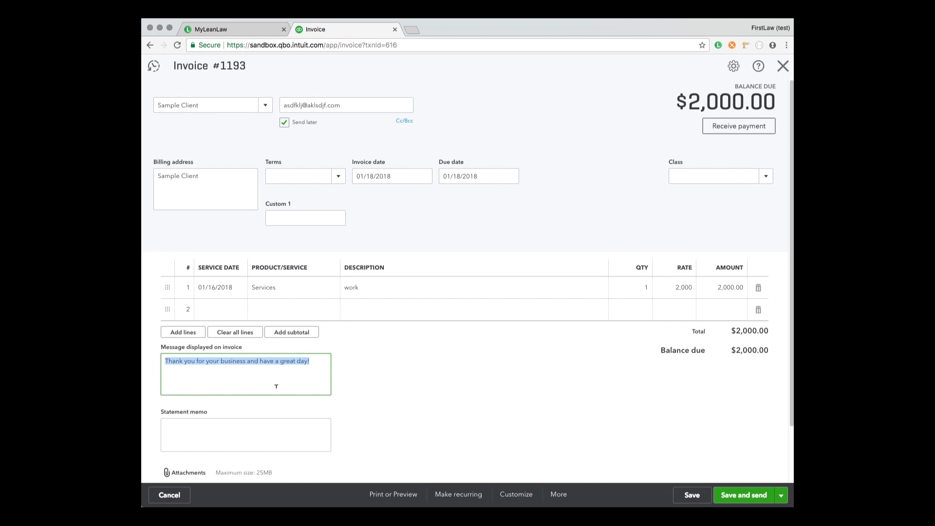
type("Current retainer ba")
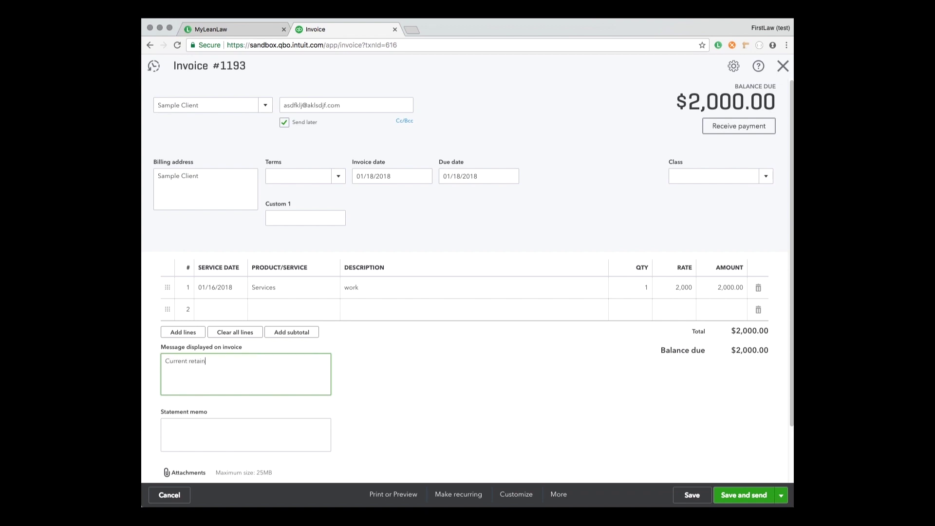
type("lance: $5,000")
key("Return")
type("Balance after invoice: $3,000")
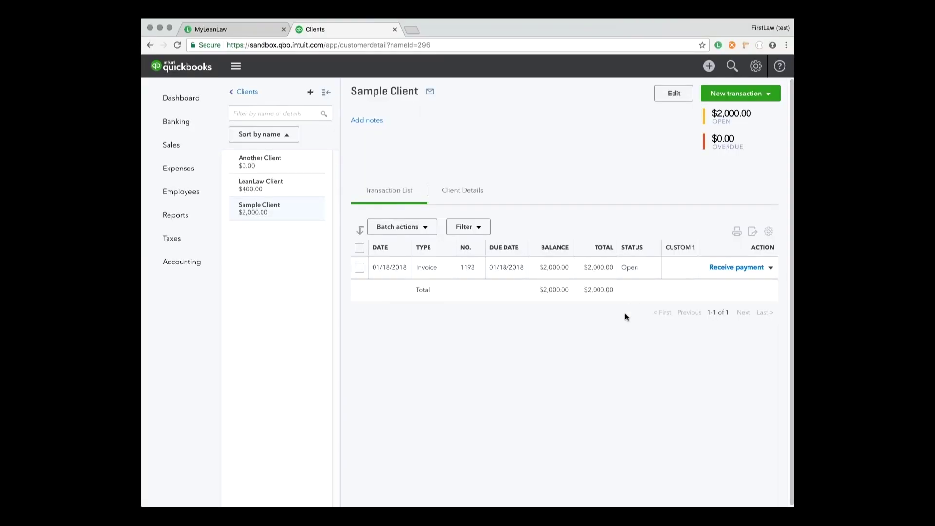
Step: Start a new check from the IOLTA Account with Sample Client as the payee
left_click(708, 67)
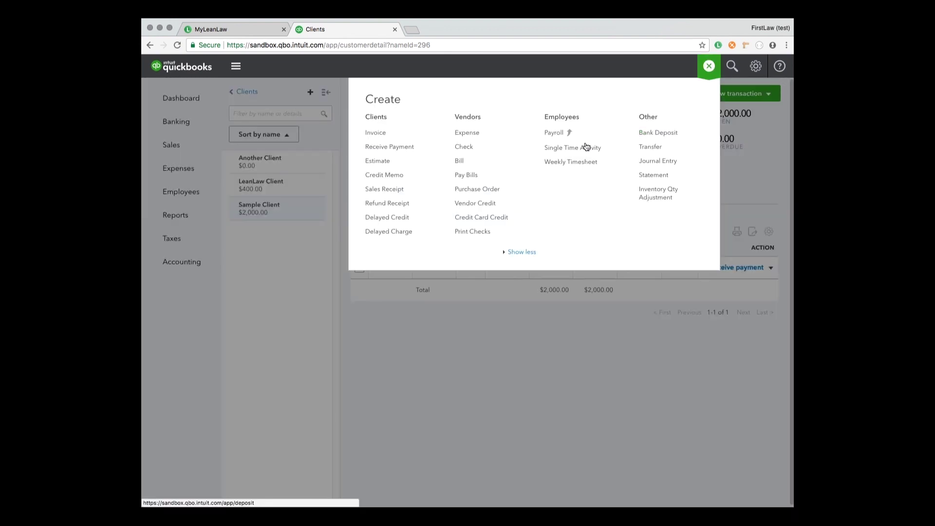
left_click(460, 147)
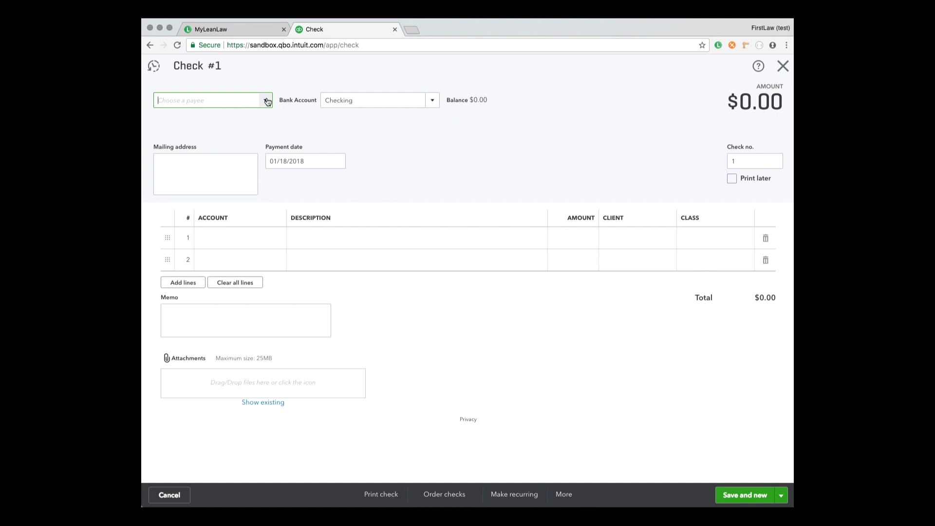
left_click(265, 99)
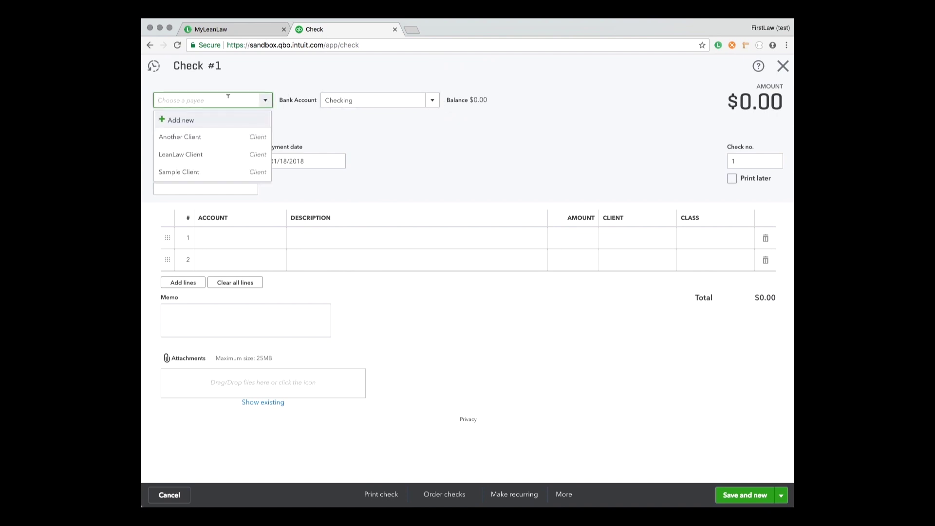
type("Sample")
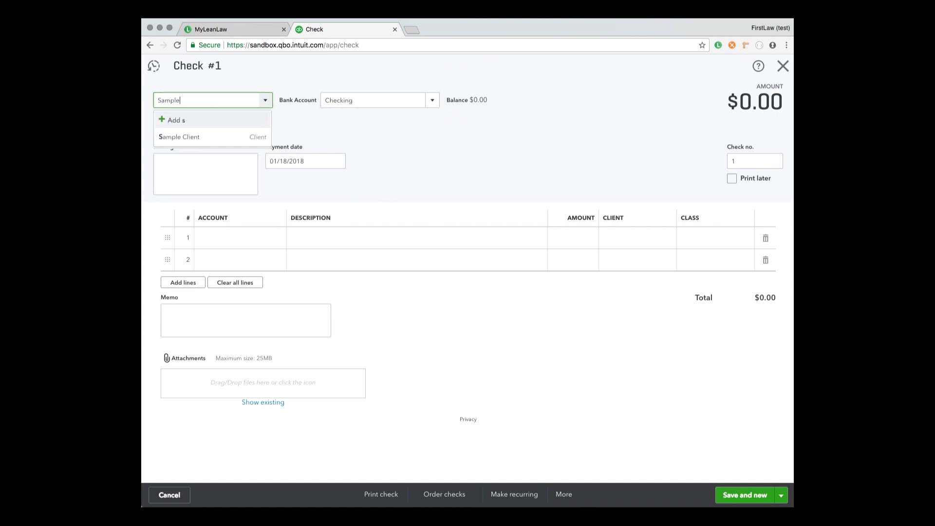
left_click(214, 142)
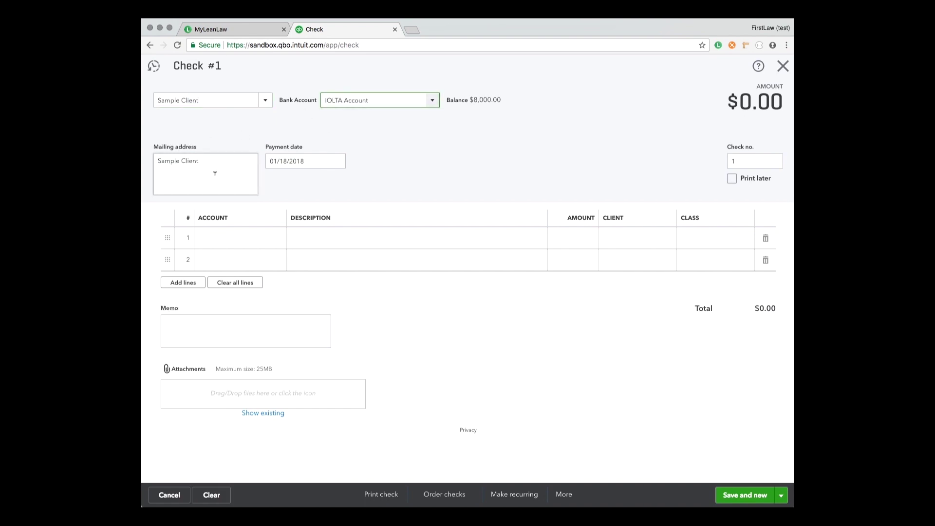
Step: Charge $2,000 to Funds Held in Trust:Sample Client, described 'Payment of invoice', and save the check
left_click(234, 237)
scroll(278, 311, "down", 2)
scroll(278, 312, "down", 10)
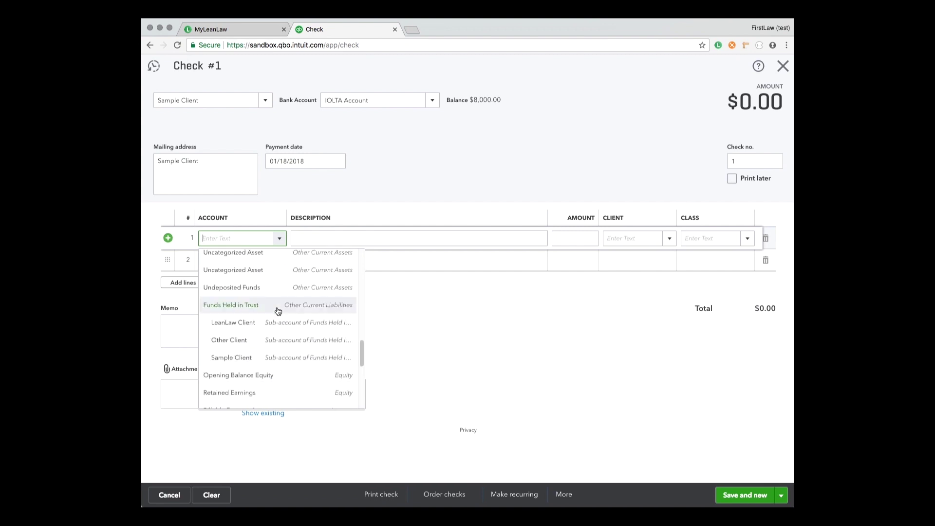
left_click(263, 330)
left_click(326, 236)
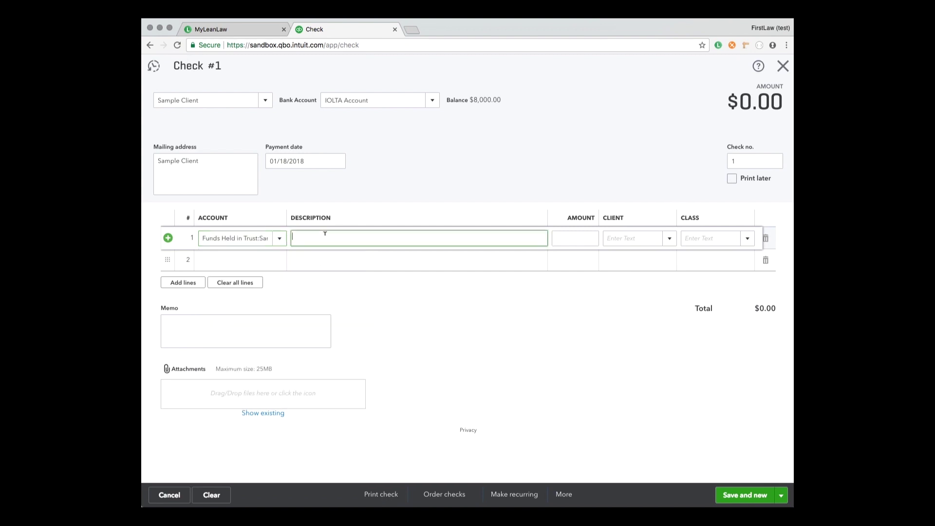
type("Payment of invoice")
left_click(574, 238)
type("2000")
key("ctrl+alt+s")
left_click(561, 305)
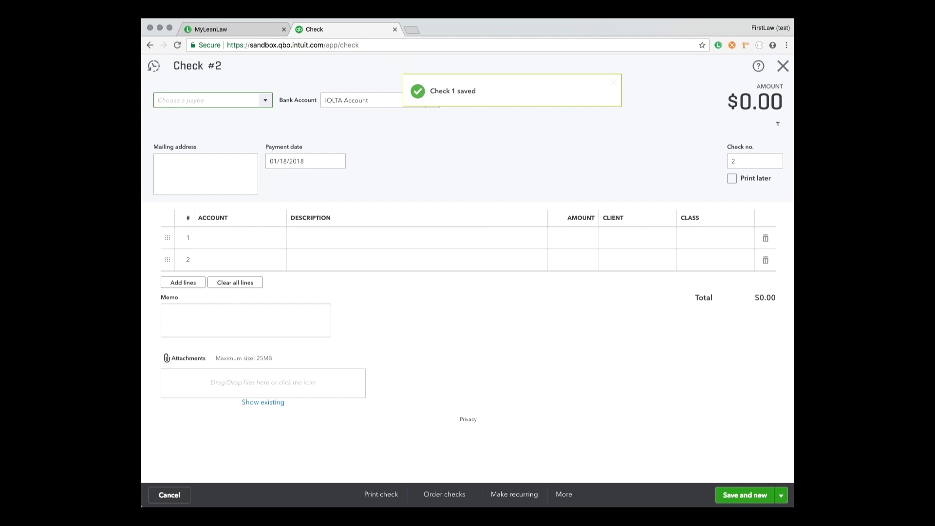
left_click(782, 65)
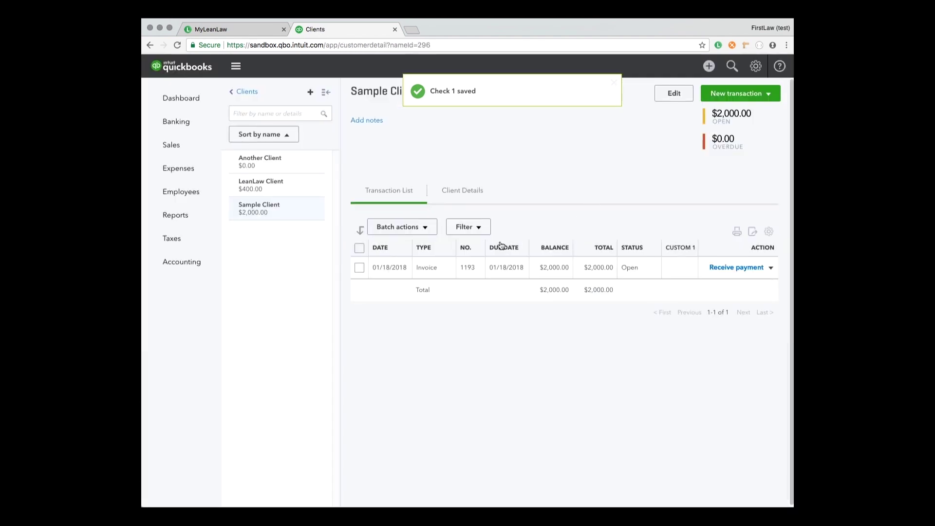
Step: Receive the $2,000 payment on invoice 1193 with payment method Check and save it
left_click(758, 269)
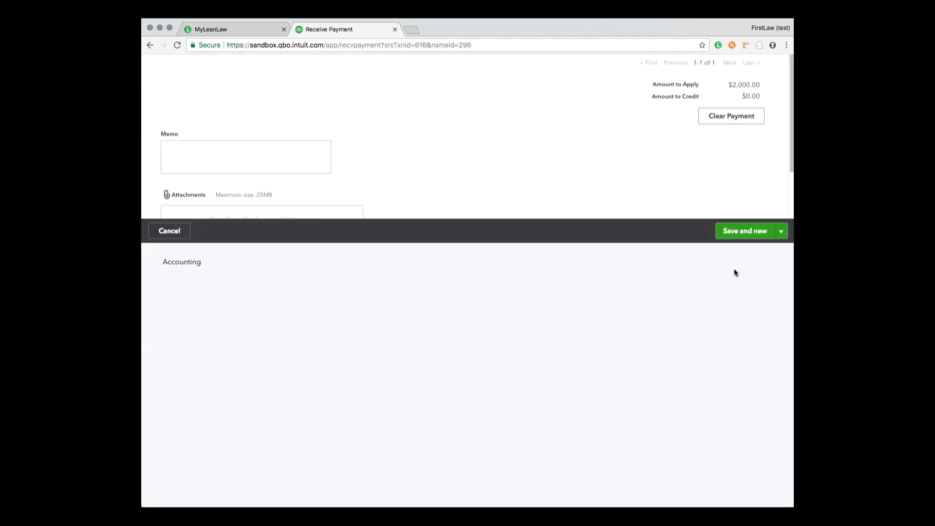
left_click(205, 193)
left_click(186, 245)
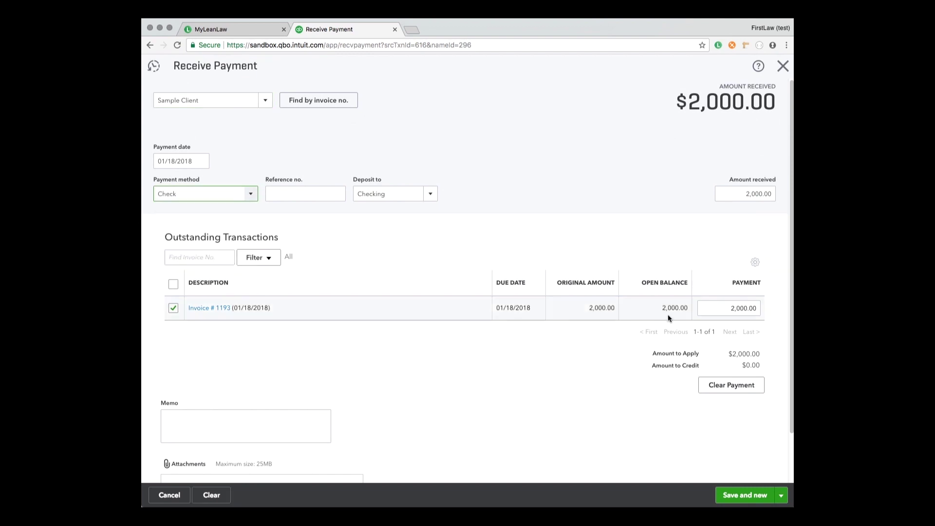
left_click(744, 495)
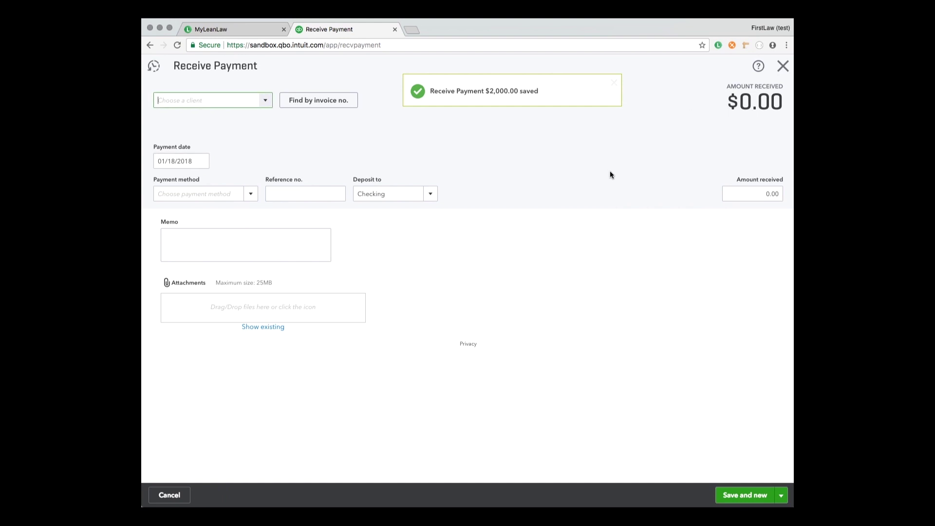
left_click(782, 67)
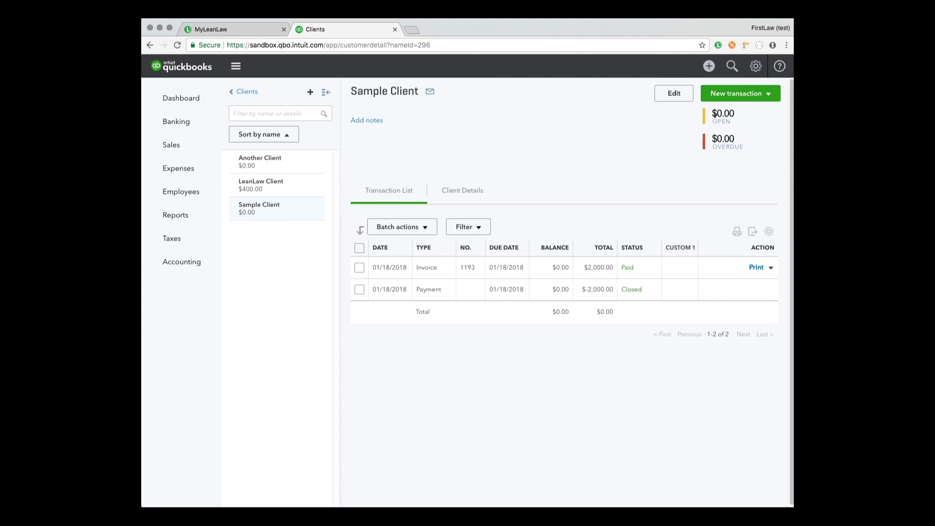
Step: Return to the Chart of Accounts via Accounting to see the updated IOLTA and trust balances
left_click(186, 261)
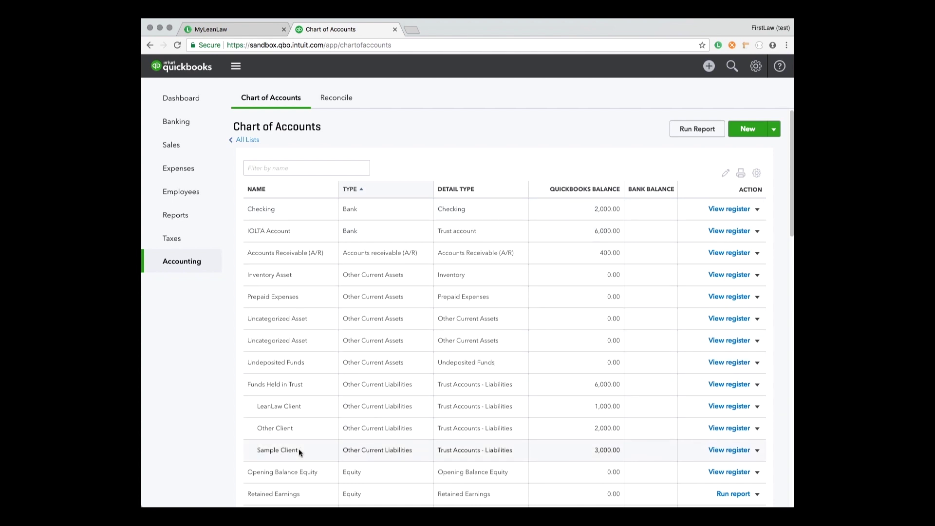
Step: Highlight Sample Client's 3,000.00 trust balance, then open the Funds Held in Trust register
left_click_drag(595, 448, 618, 447)
left_click(617, 449)
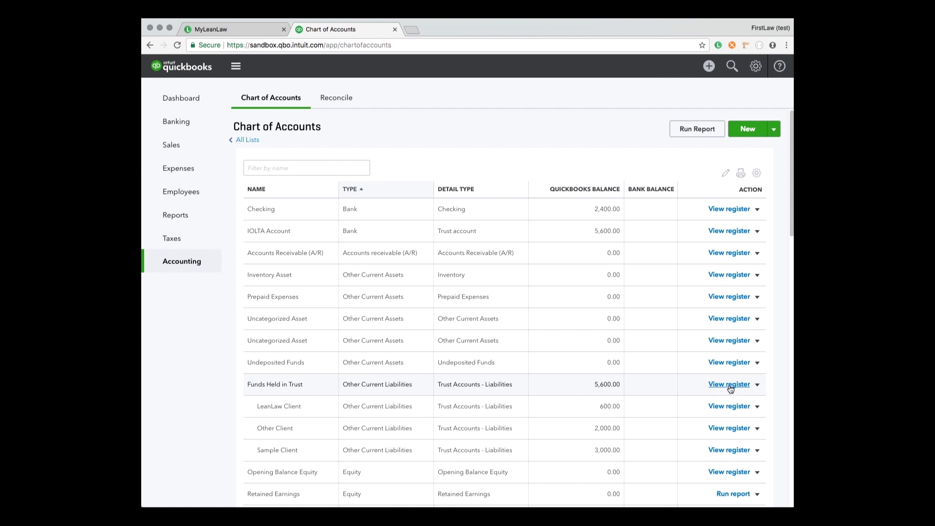
left_click(728, 385)
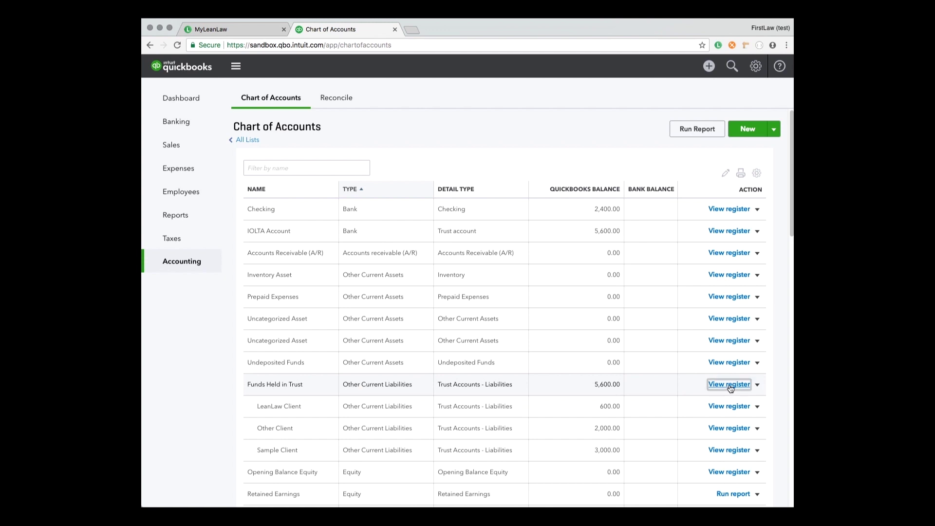